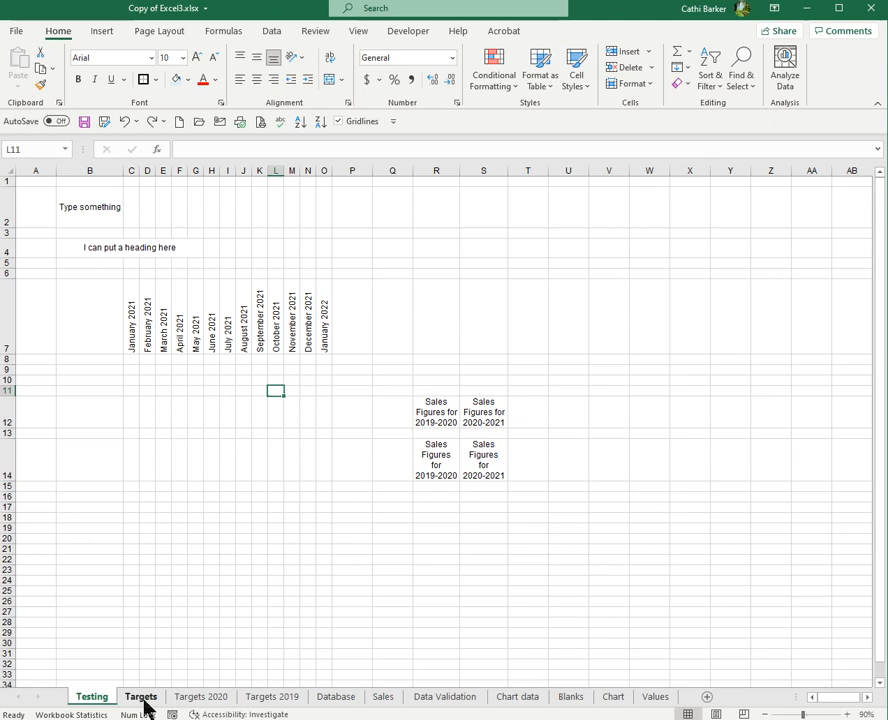
# Sort the Target and Actual Values list on the Targets sheet by Region from A to Z
pyautogui.click(154, 339)
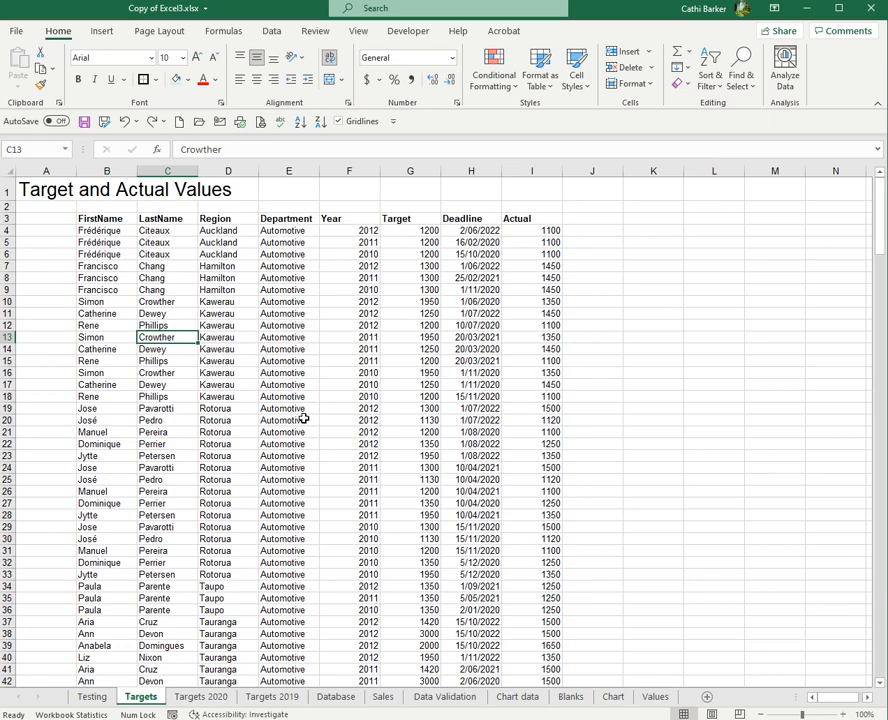
pyautogui.click(228, 278)
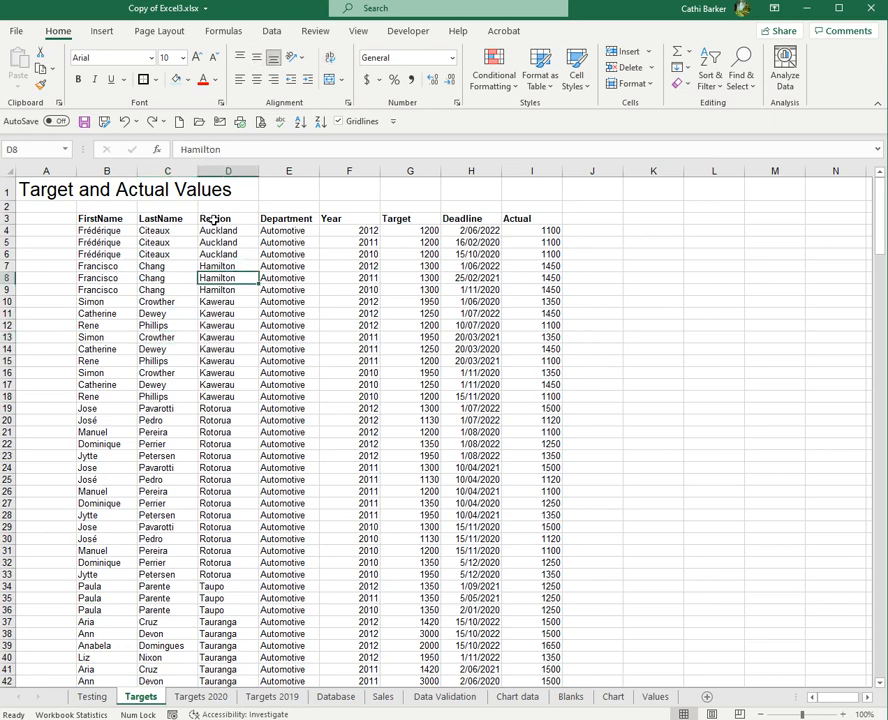
pyautogui.click(224, 333)
pyautogui.click(222, 278)
pyautogui.click(222, 335)
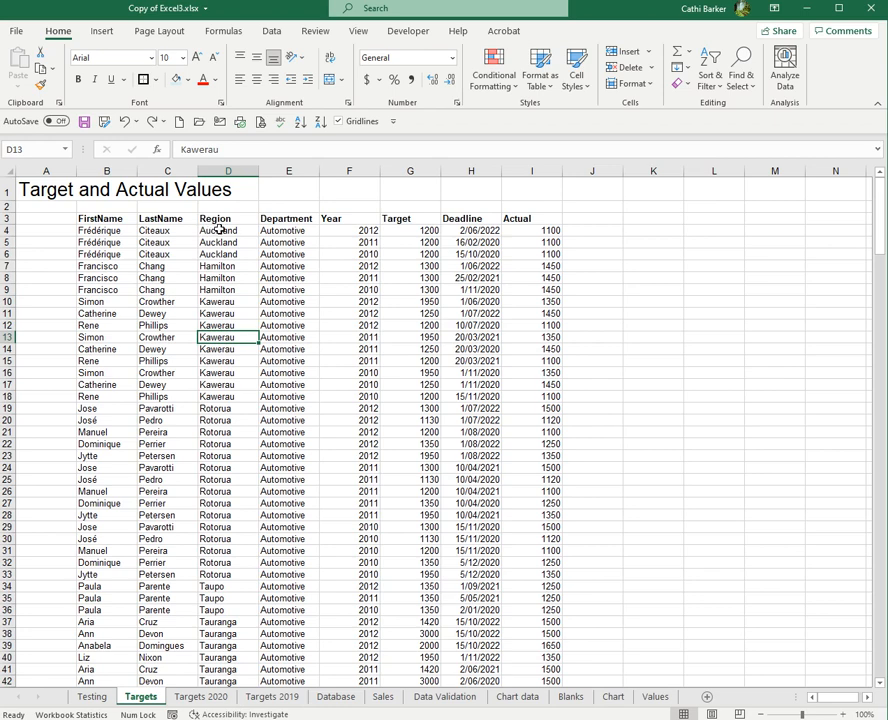
pyautogui.click(300, 125)
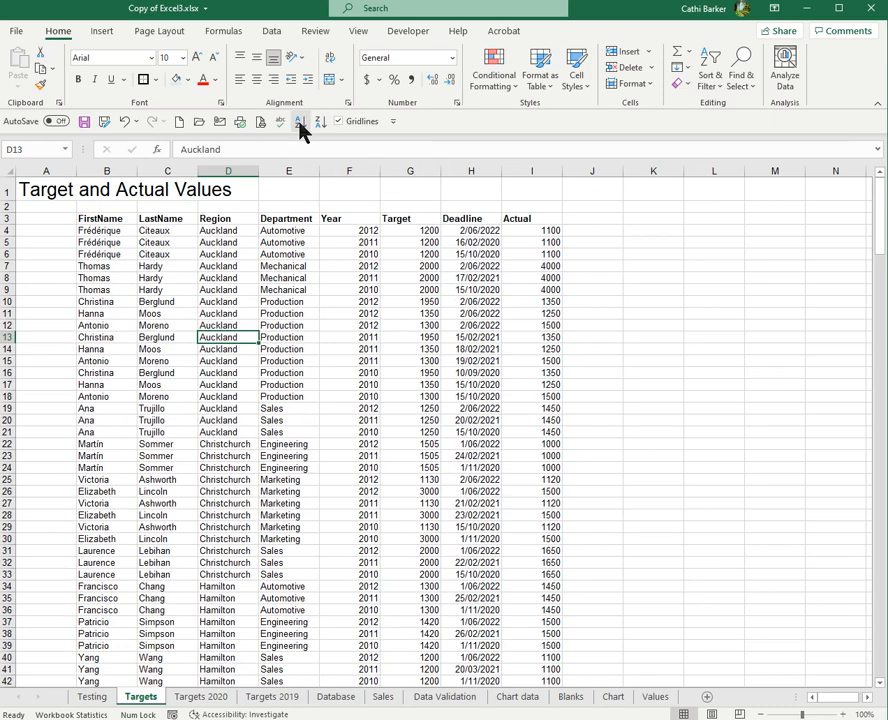
# Review the sorted list down to its final rows and re-sort it by Region from Z to A
pyautogui.scroll(-20, 249, 524)
pyautogui.scroll(-20, 249, 524)
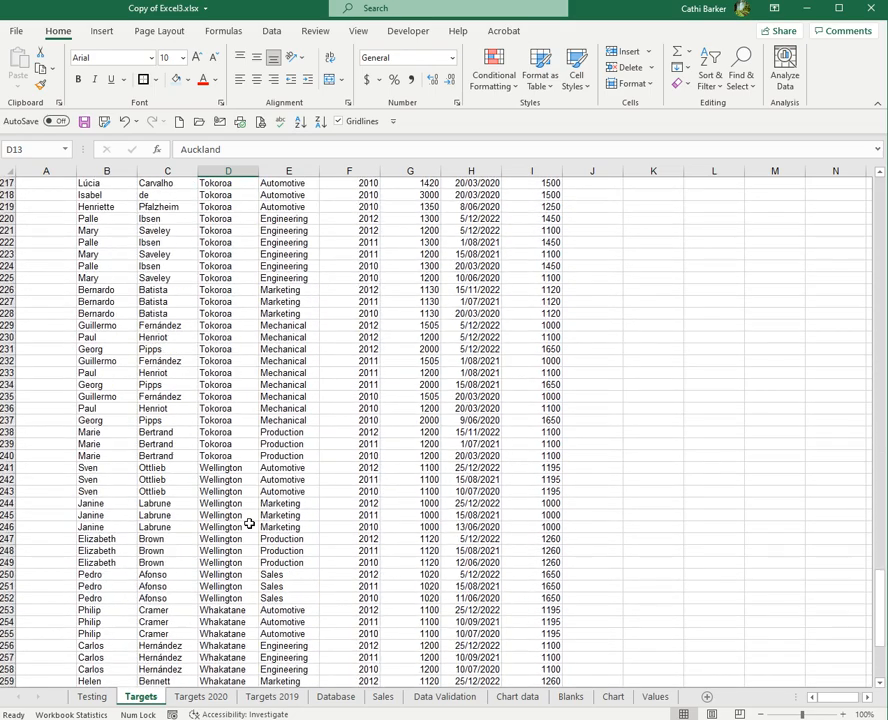
pyautogui.scroll(-7, 249, 524)
pyautogui.click(240, 526)
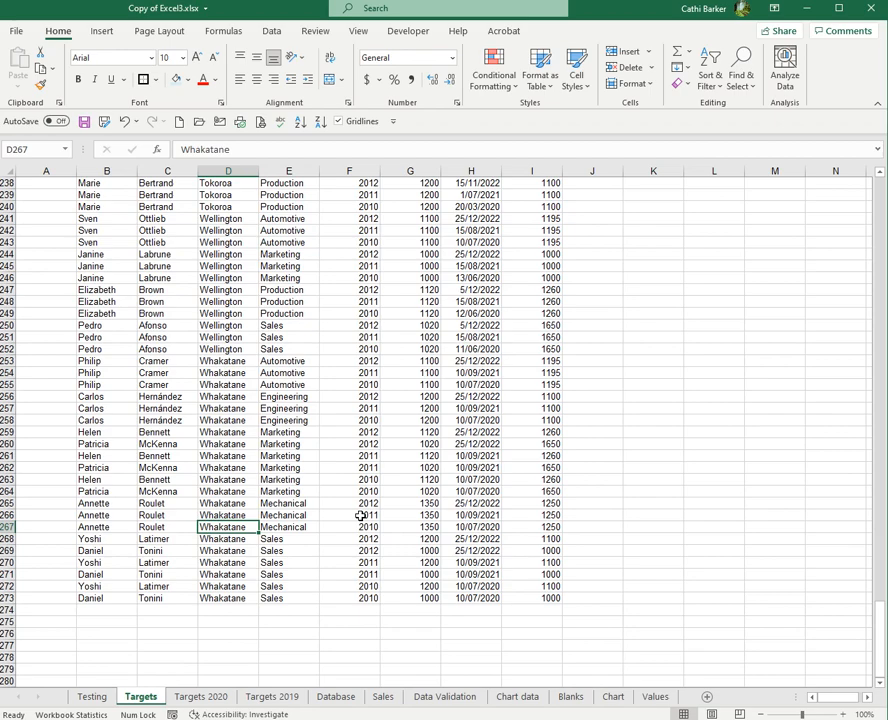
pyautogui.hotkey('ctrl', 'Up')
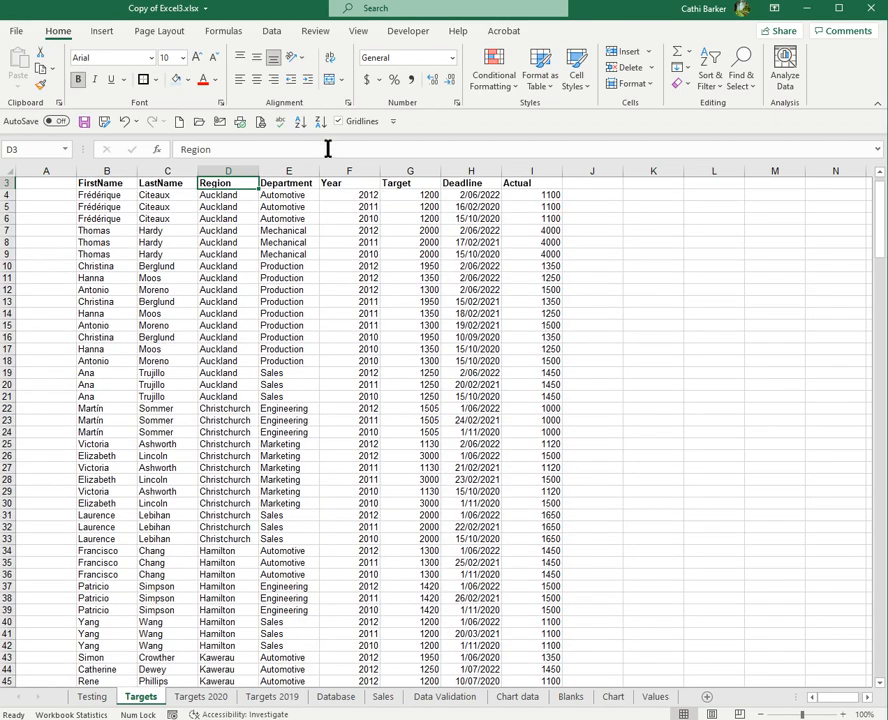
pyautogui.click(321, 123)
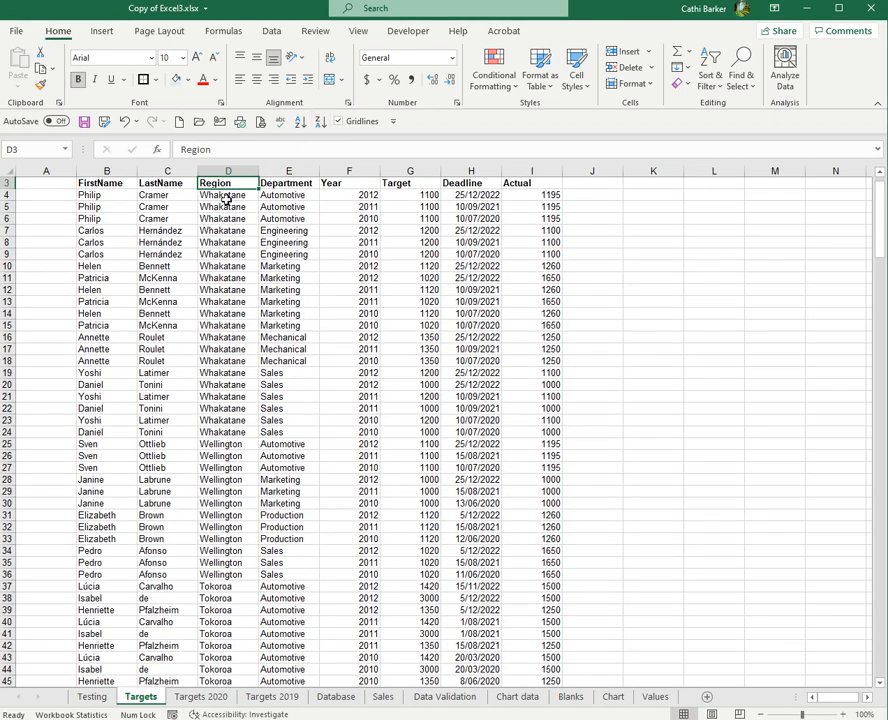
pyautogui.scroll(1, 230, 226)
# Sort the list by Department from A to Z, and reverse the order to Z to A
pyautogui.click(222, 288)
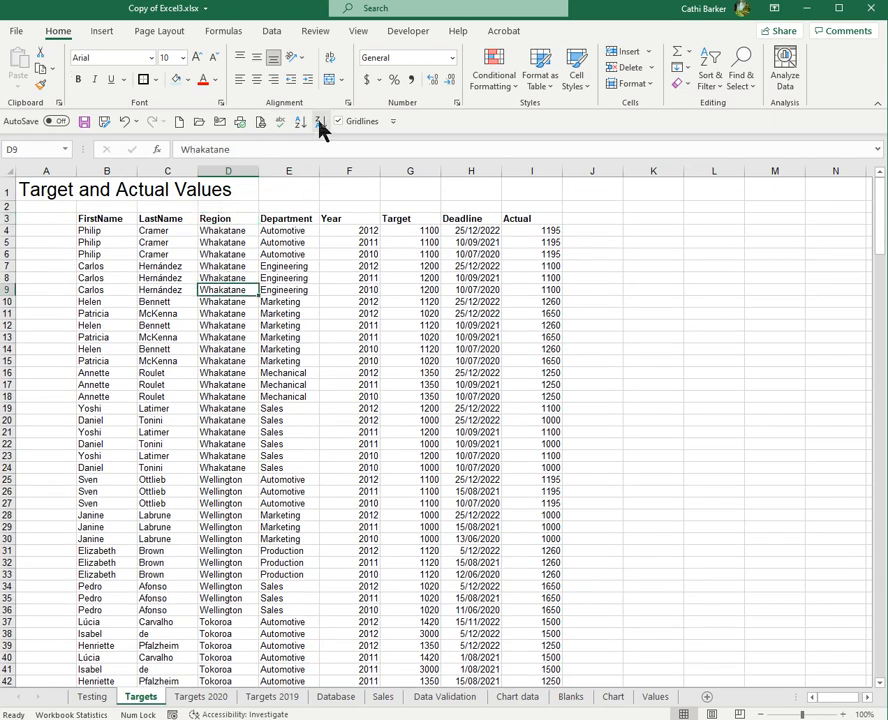
pyautogui.click(298, 288)
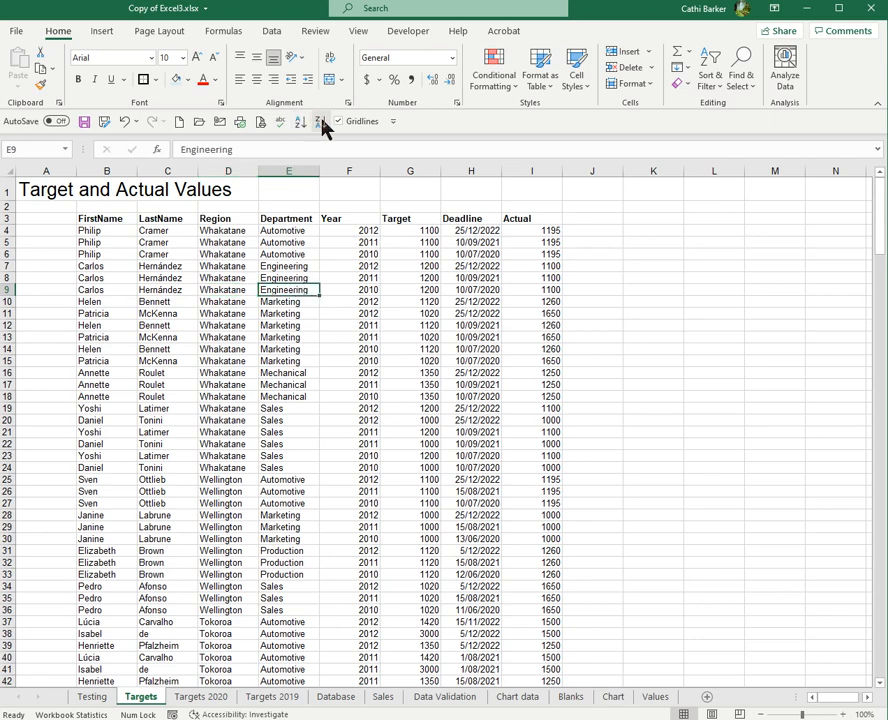
pyautogui.click(717, 88)
pyautogui.click(740, 106)
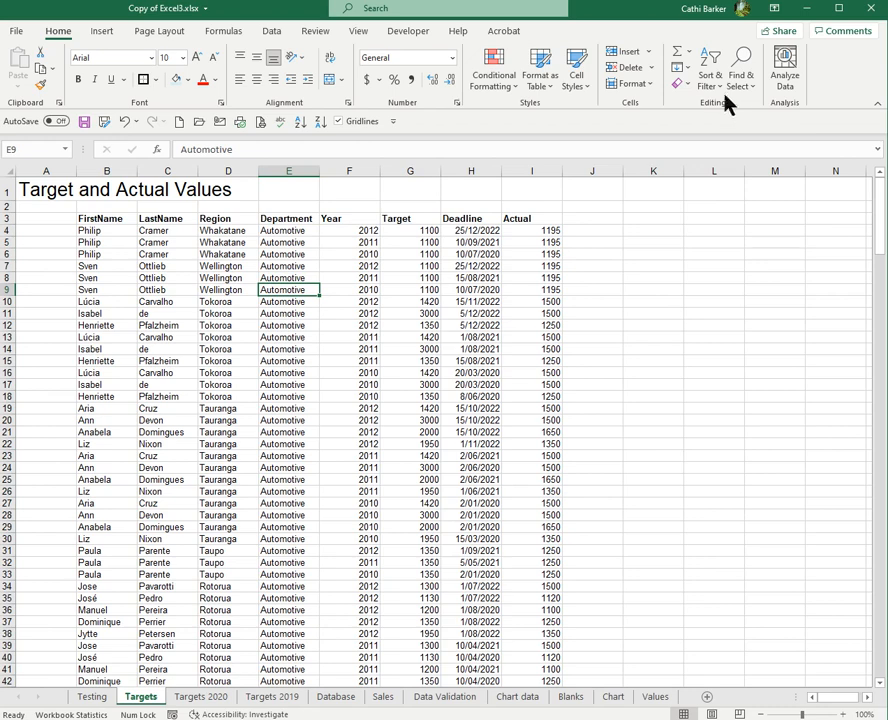
pyautogui.click(713, 88)
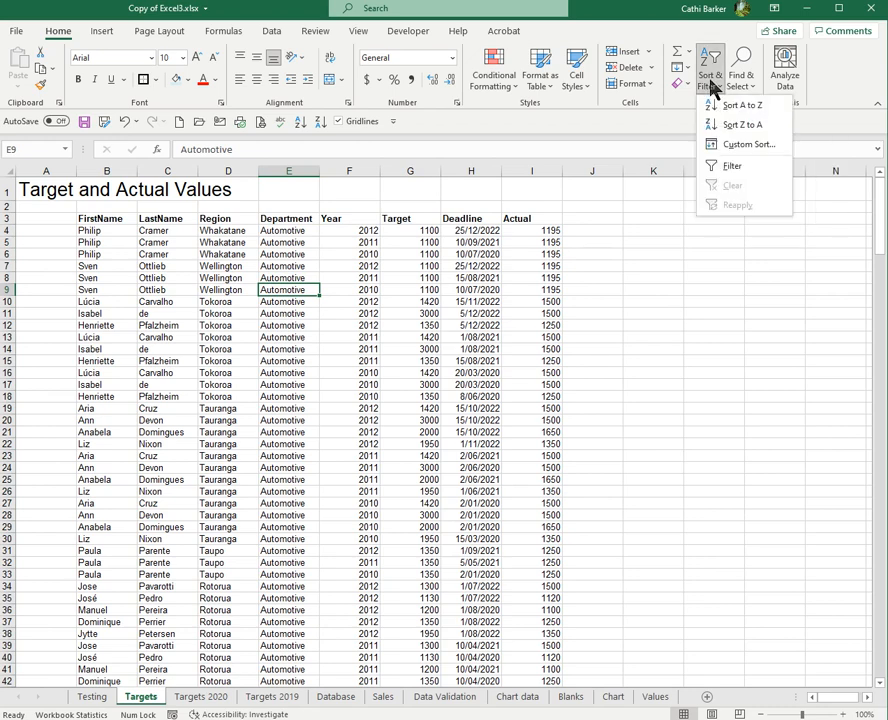
pyautogui.click(740, 125)
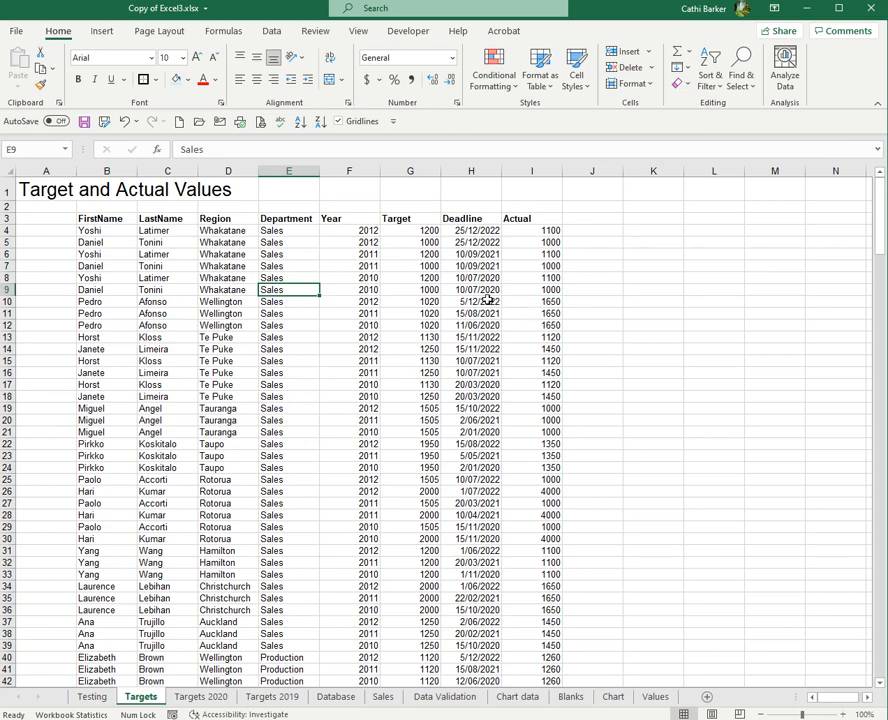
# Sort the list by Deadline from oldest to newest, and reverse it to newest to oldest
pyautogui.click(488, 254)
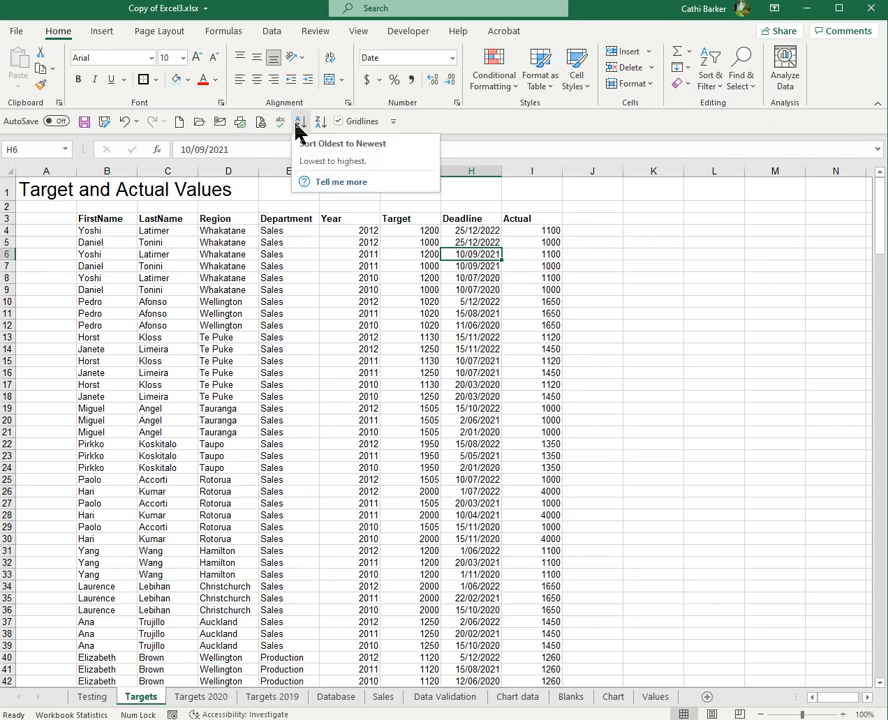
pyautogui.click(250, 266)
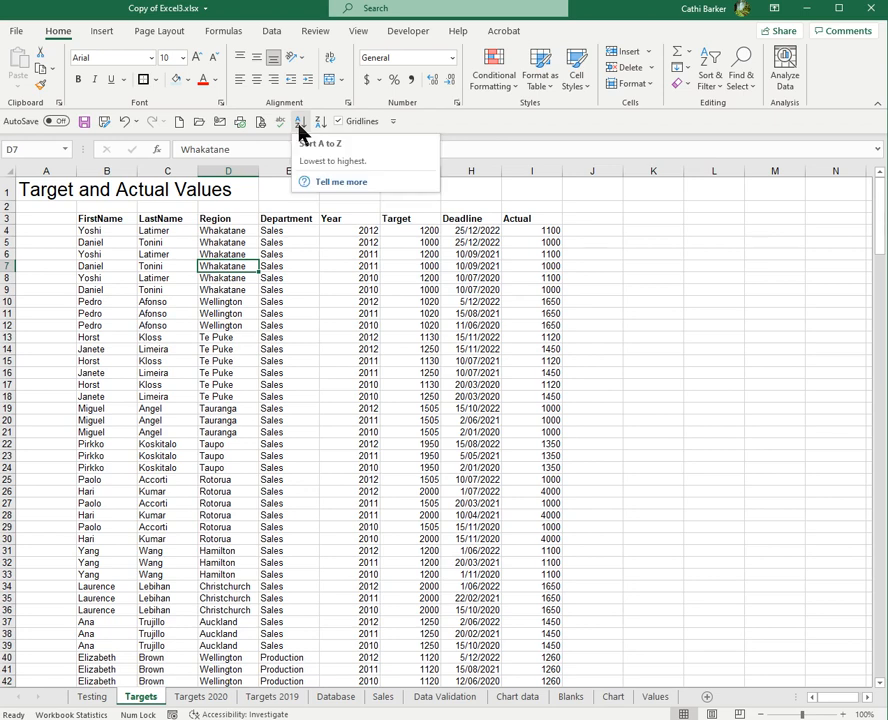
pyautogui.click(490, 266)
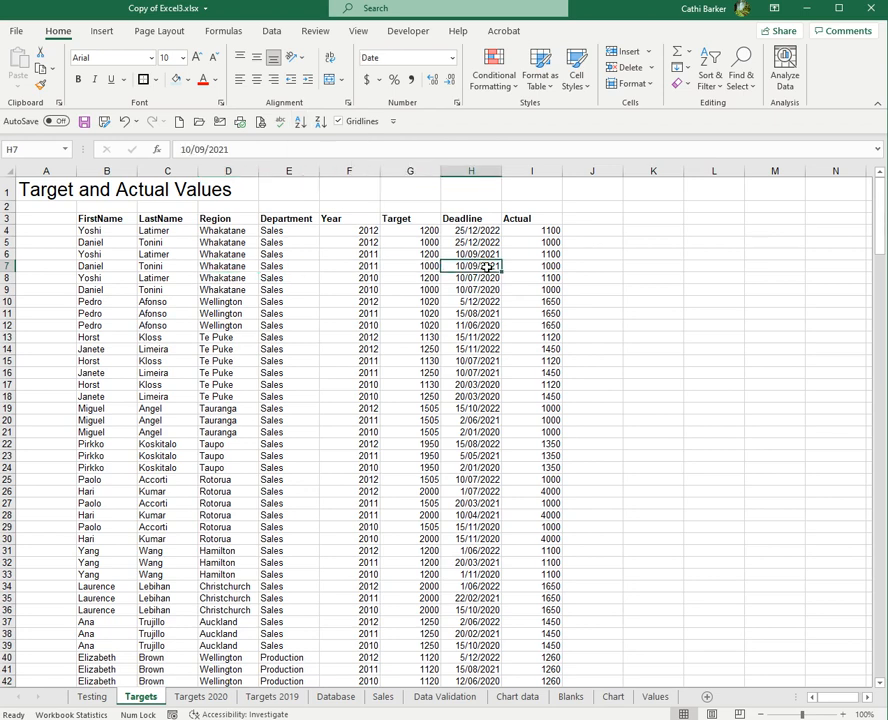
pyautogui.click(300, 121)
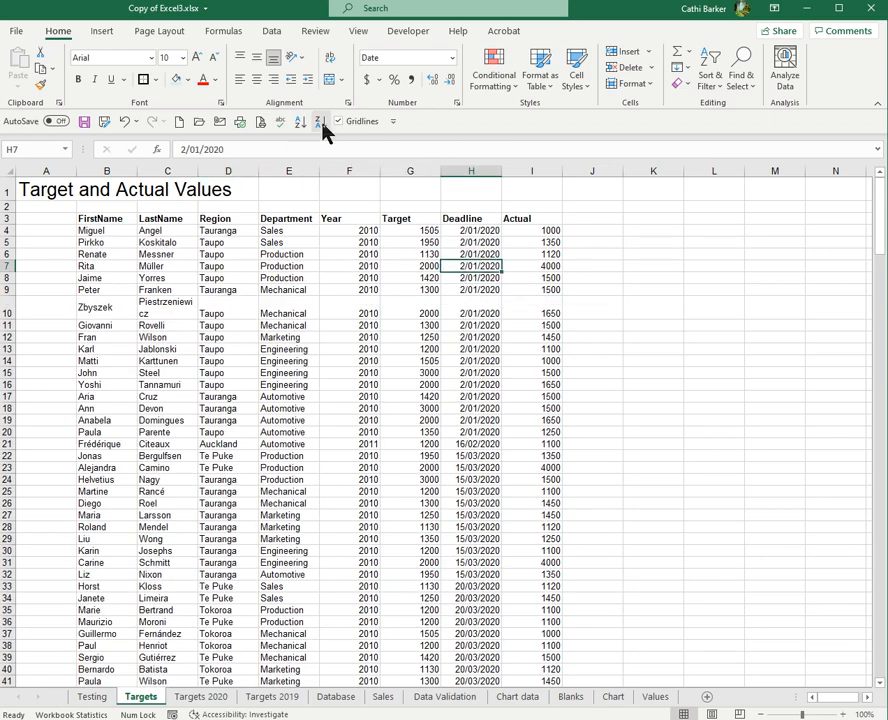
pyautogui.click(321, 124)
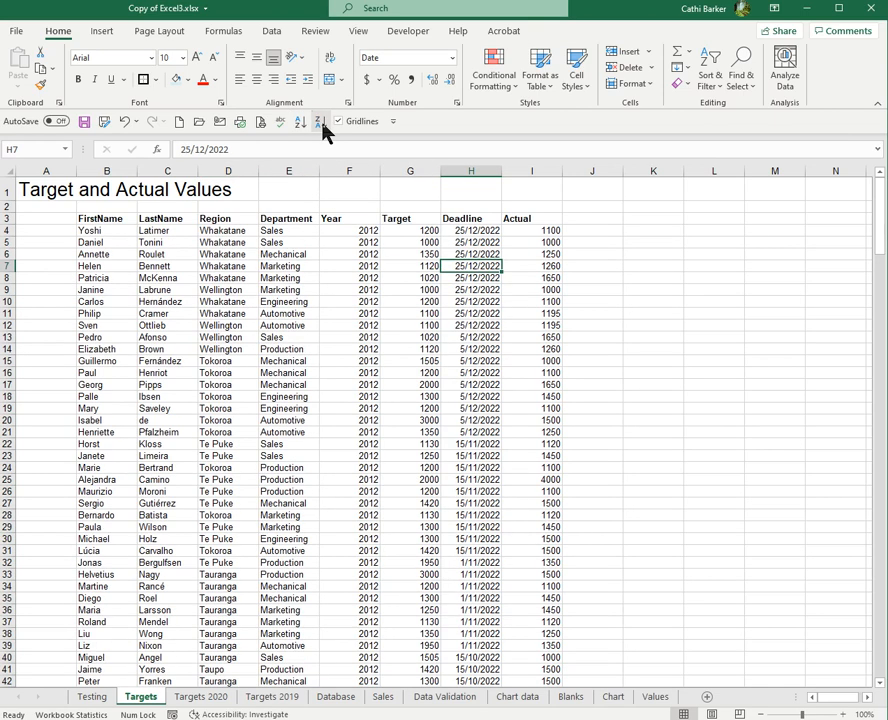
# Sort the list by Actual from smallest to largest, and reverse it to largest to smallest
pyautogui.click(549, 243)
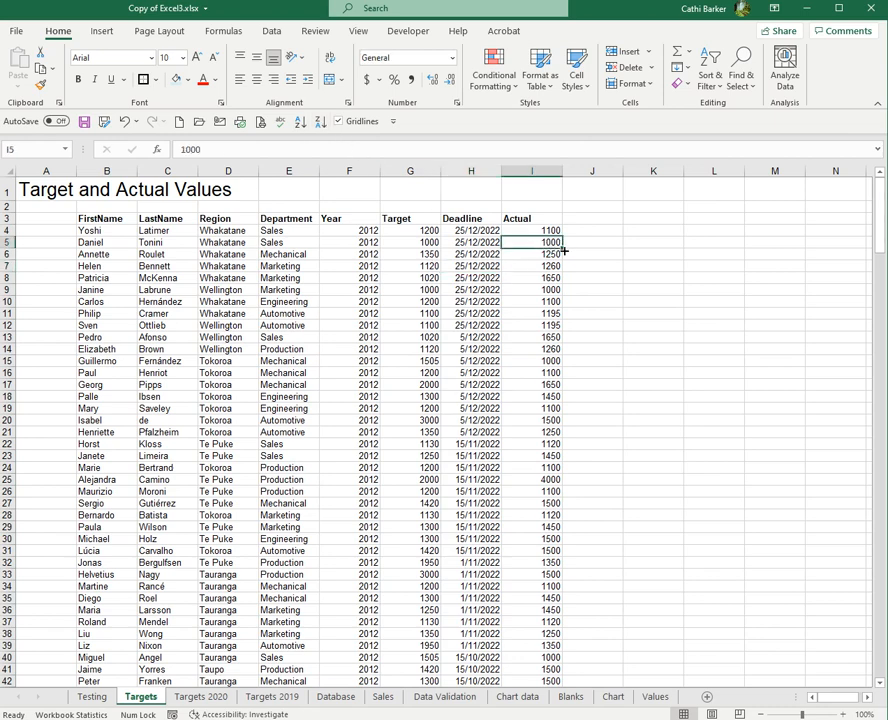
pyautogui.click(299, 124)
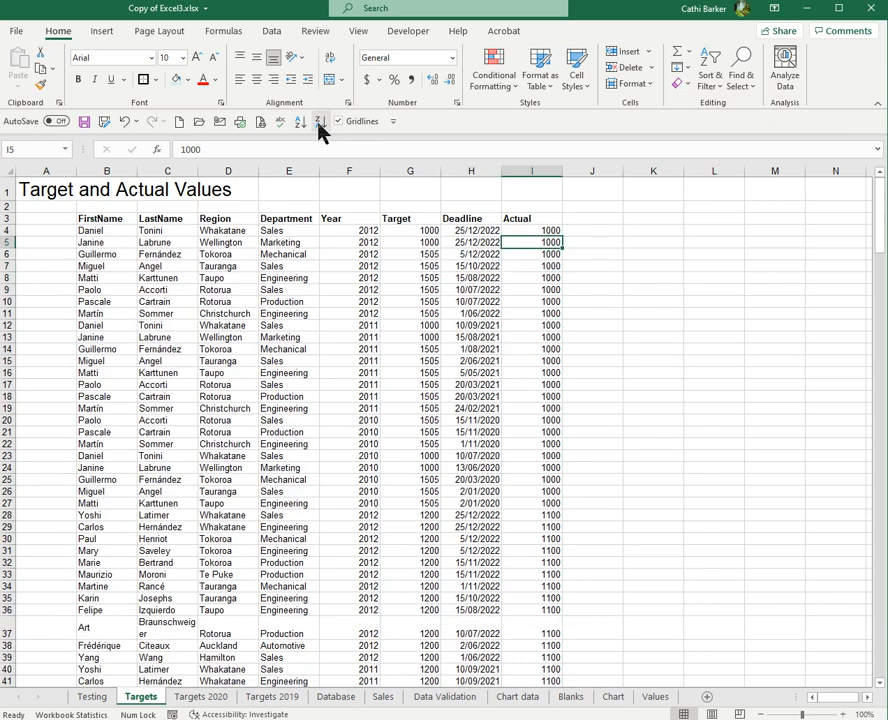
pyautogui.click(320, 124)
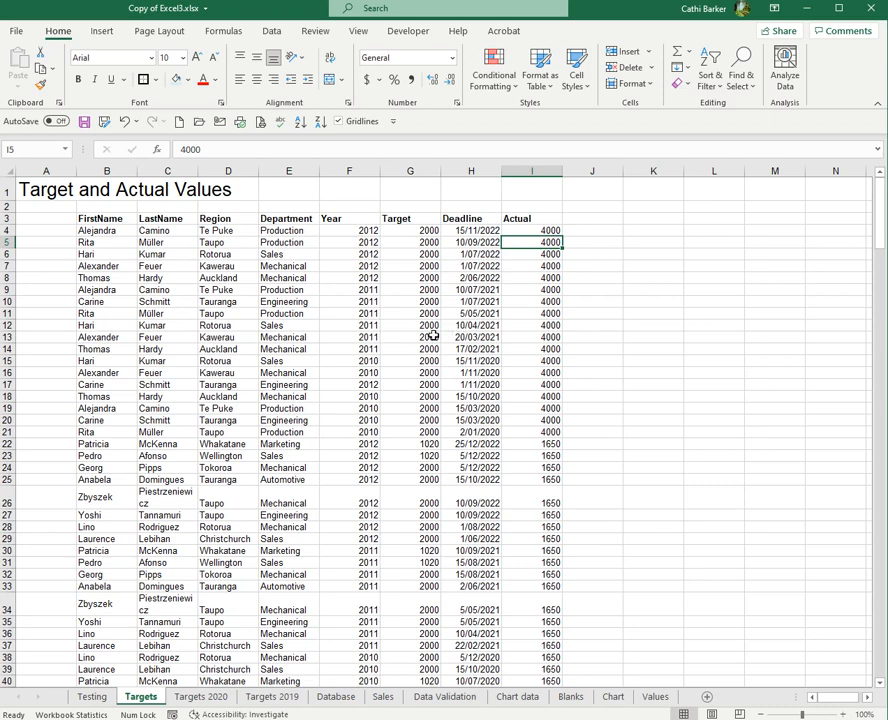
# Add the Custom Sort command to the Quick Access Toolbar
pyautogui.click(283, 313)
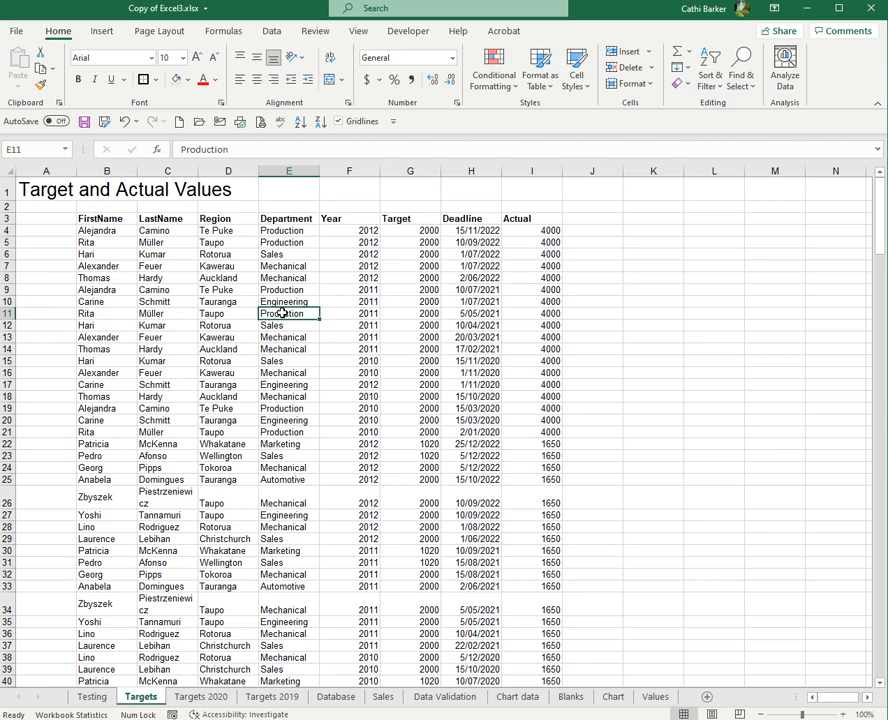
pyautogui.click(290, 290)
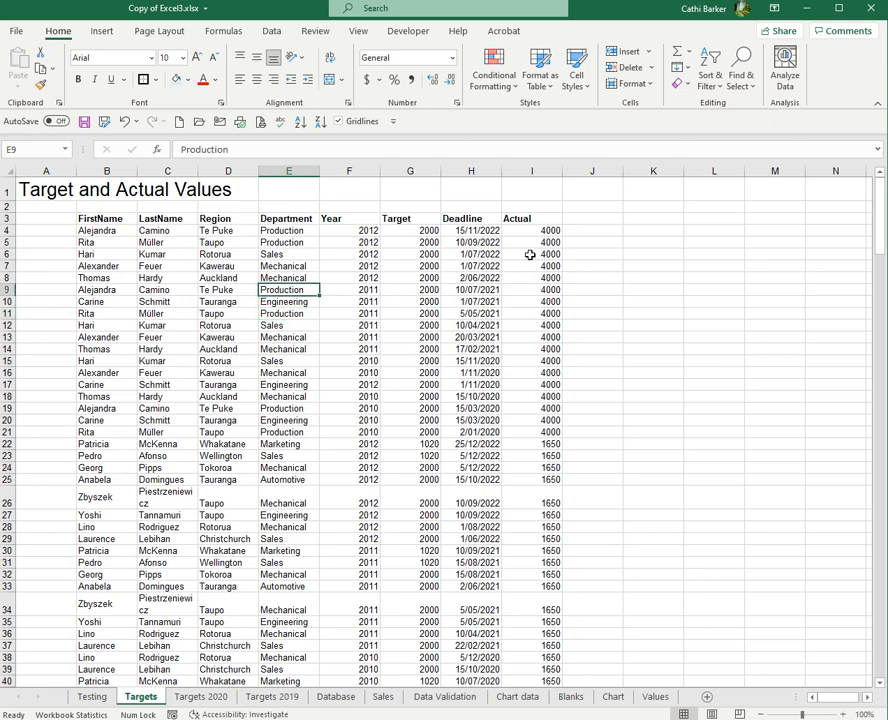
pyautogui.click(714, 88)
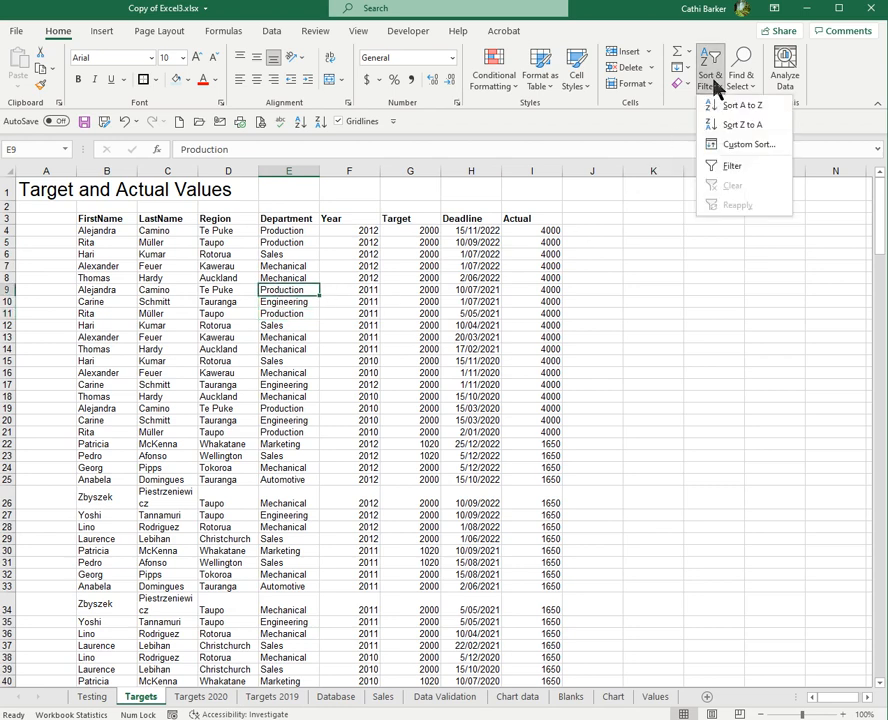
pyautogui.rightClick(732, 146)
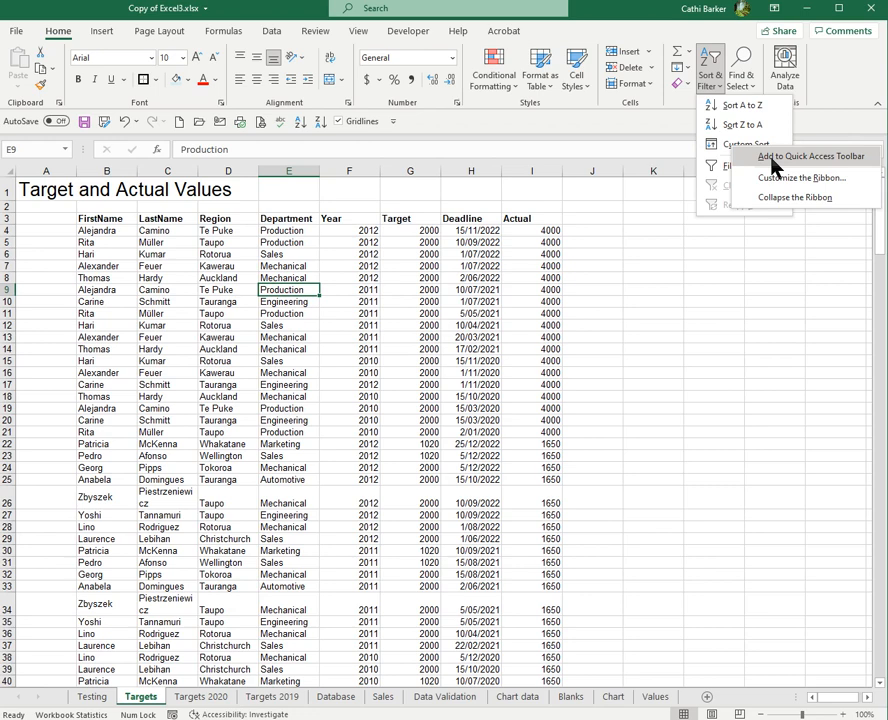
pyautogui.click(772, 158)
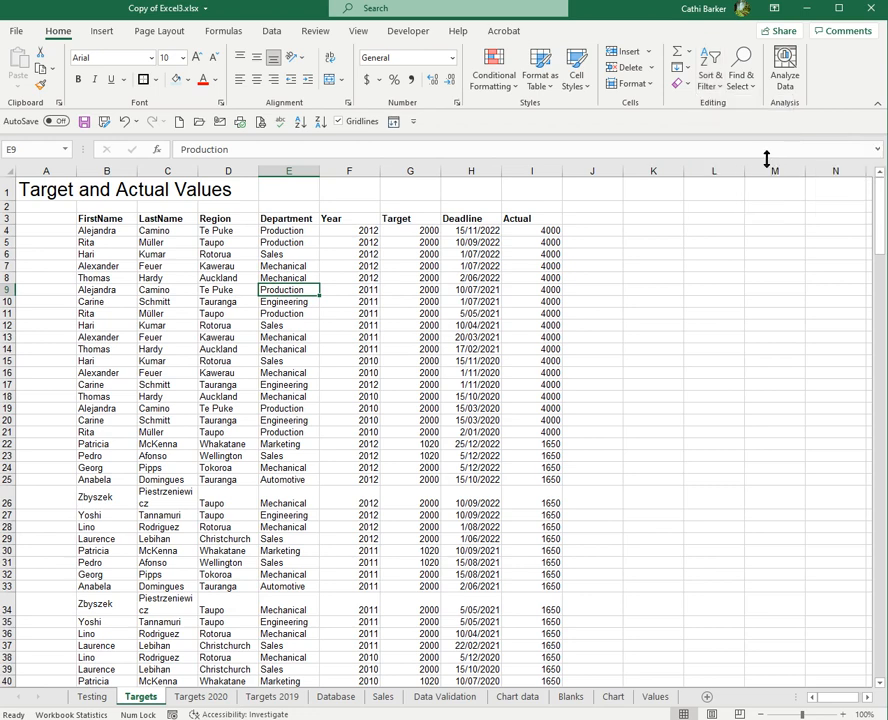
# Set up a custom sort of the list by FirstName from Z to A, with LastName from A to Z as the second level
pyautogui.click(393, 123)
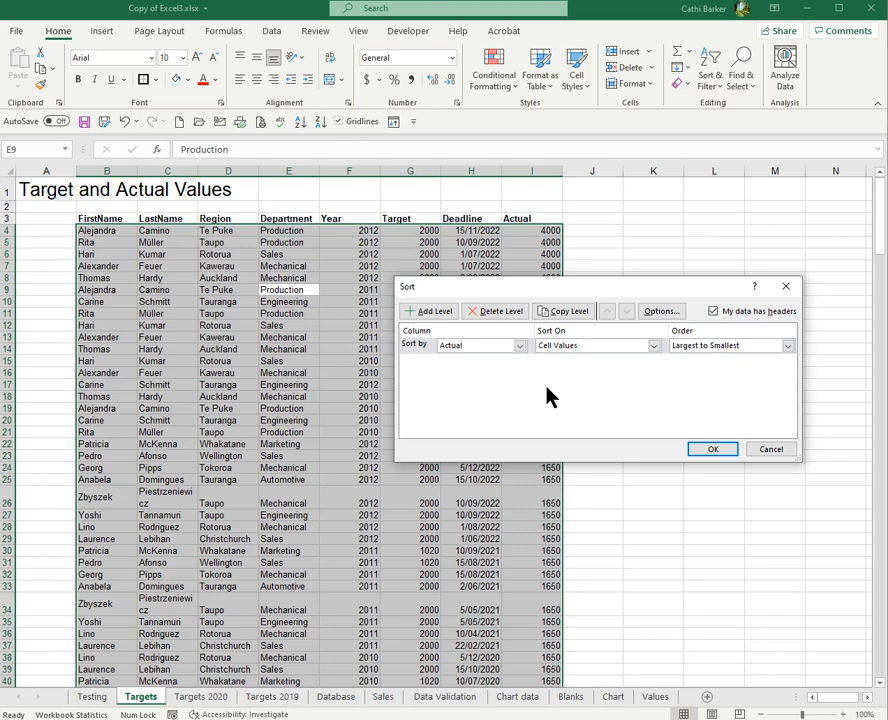
pyautogui.click(520, 348)
pyautogui.click(495, 361)
pyautogui.click(420, 311)
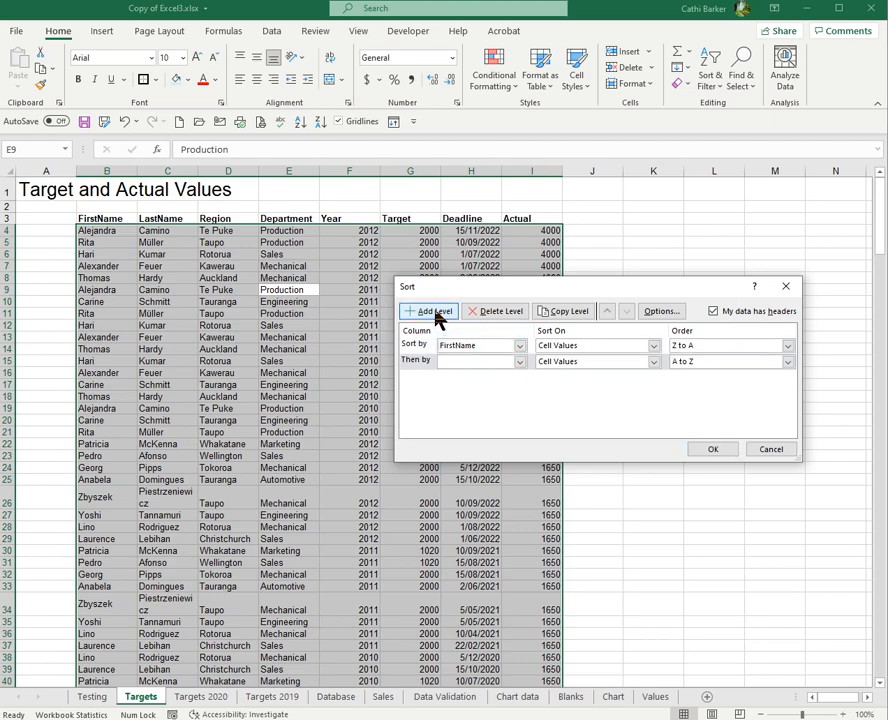
pyautogui.click(520, 362)
pyautogui.click(492, 383)
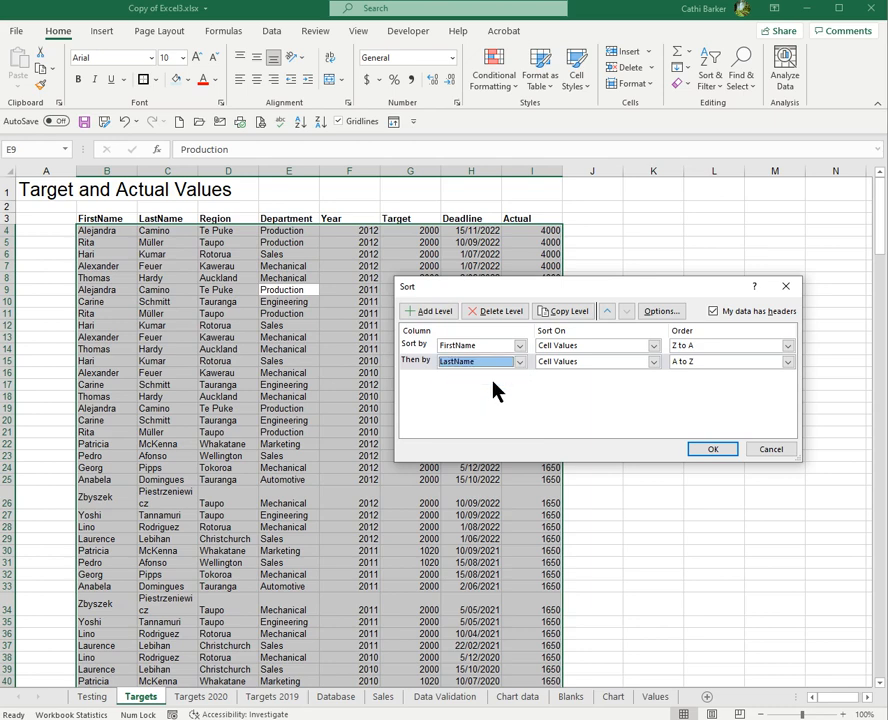
# Add Region and Department as the third and fourth sort levels, both A to Z, and apply the custom sort
pyautogui.click(430, 311)
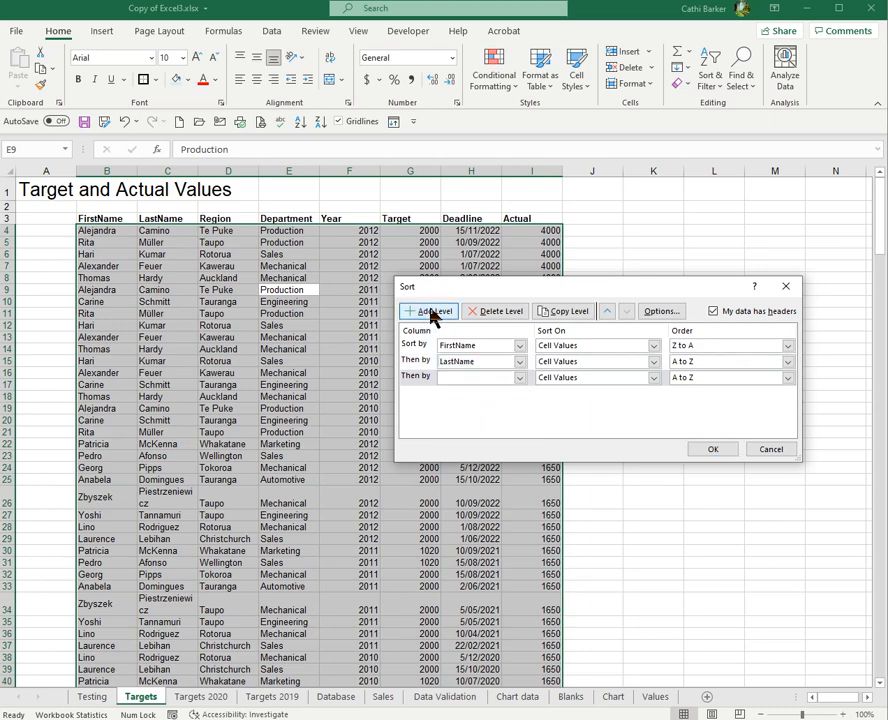
pyautogui.click(520, 378)
pyautogui.click(482, 411)
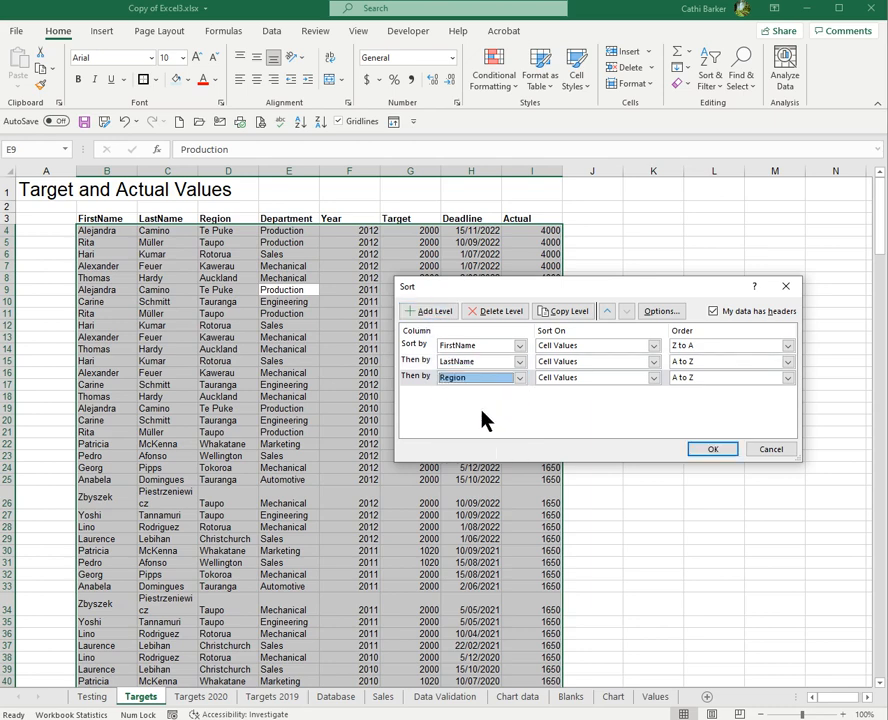
pyautogui.click(432, 312)
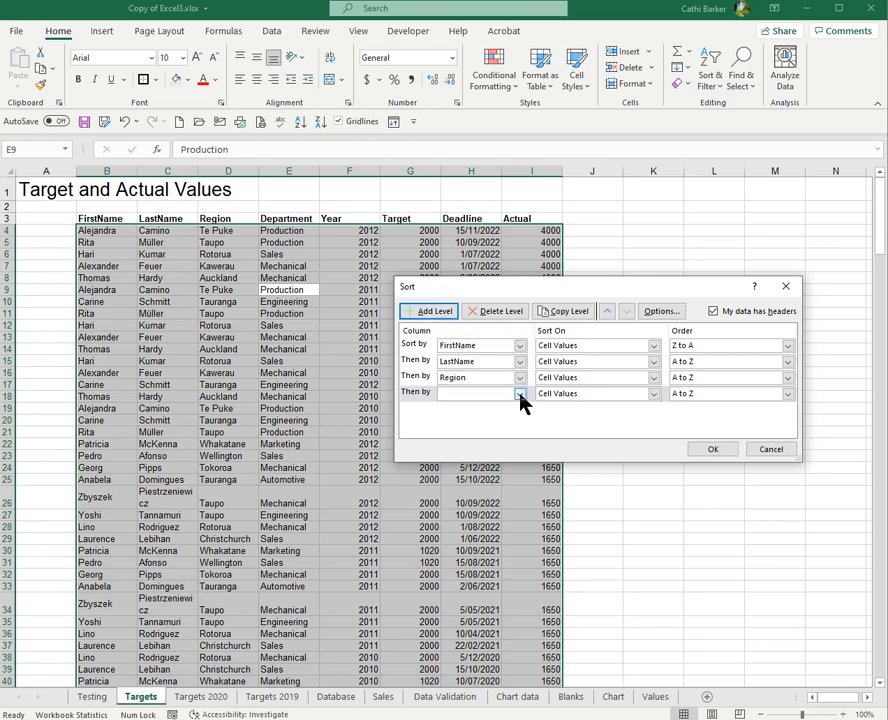
pyautogui.click(520, 394)
pyautogui.click(490, 437)
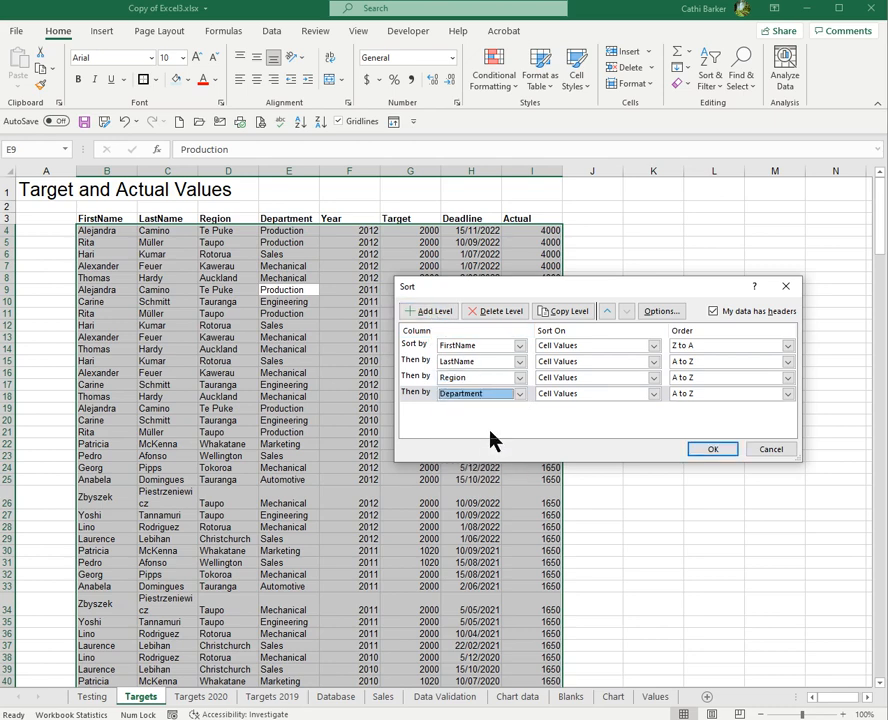
pyautogui.moveTo(799, 460)
pyautogui.mouseDown()
pyautogui.moveTo(805, 704)
pyautogui.moveTo(808, 455)
pyautogui.mouseUp()
pyautogui.click(733, 452)
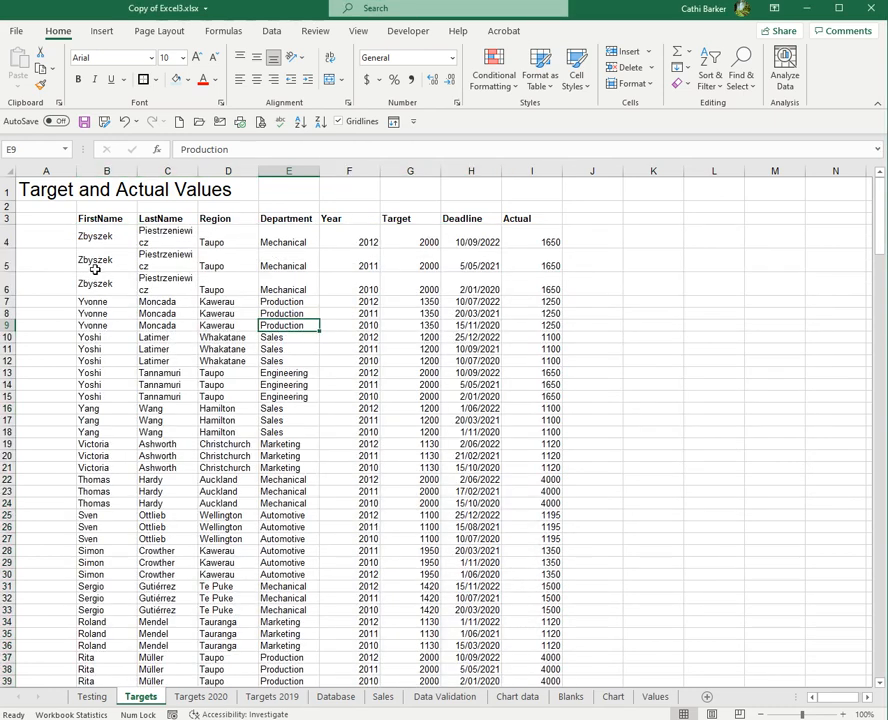
pyautogui.click(125, 252)
pyautogui.click(190, 252)
pyautogui.click(238, 246)
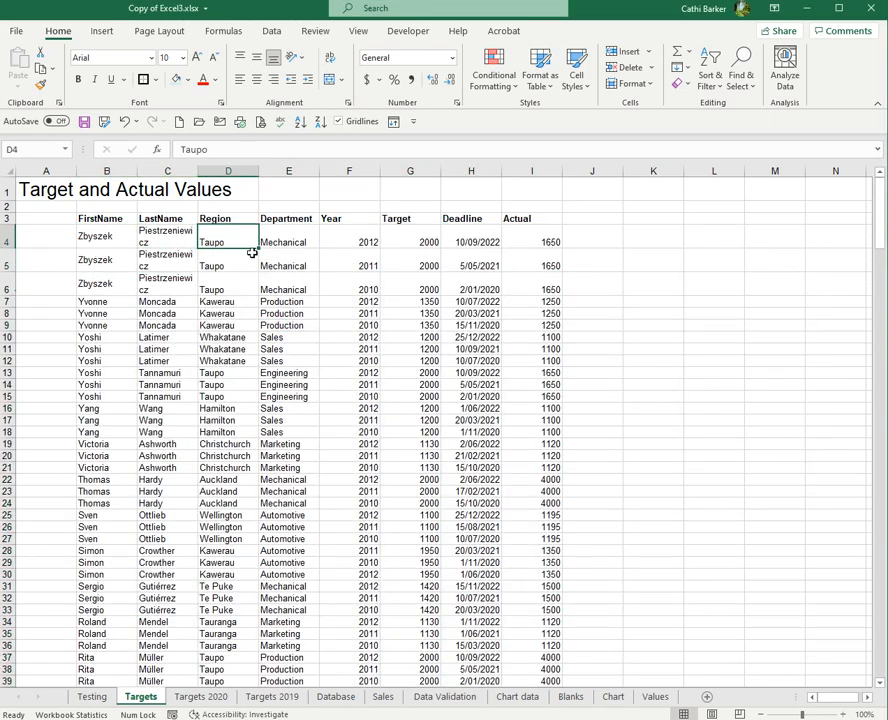
# Change the FirstName level of the custom sort to A to Z and apply the sort
pyautogui.click(286, 253)
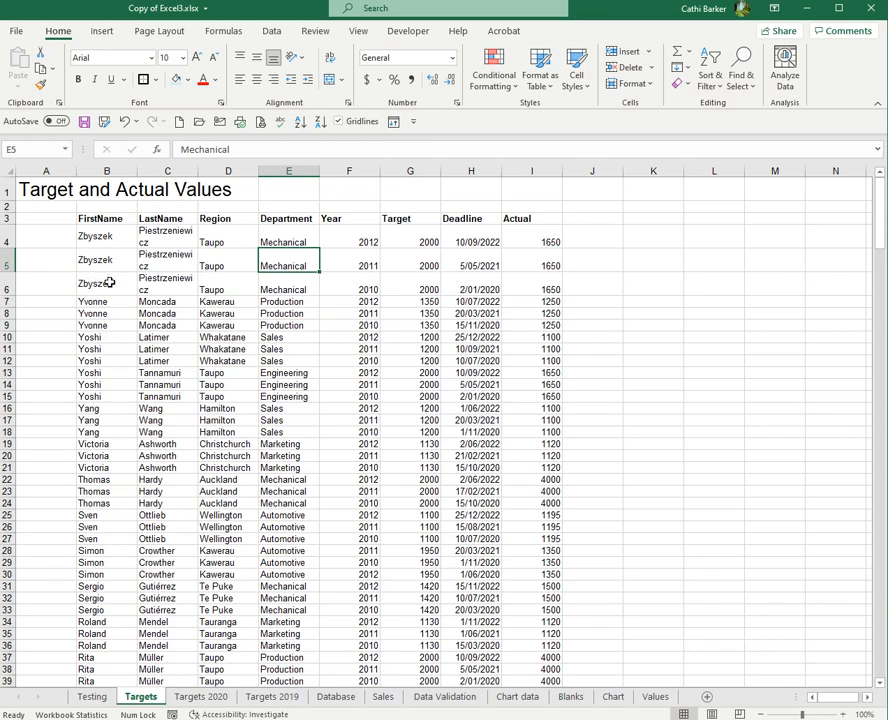
pyautogui.click(394, 123)
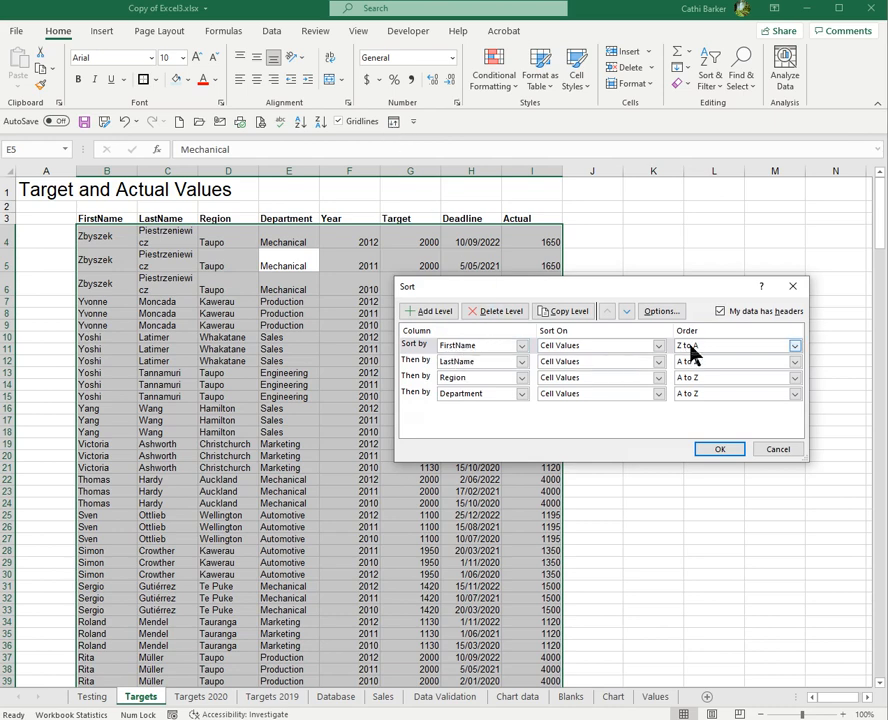
pyautogui.click(797, 348)
pyautogui.click(771, 356)
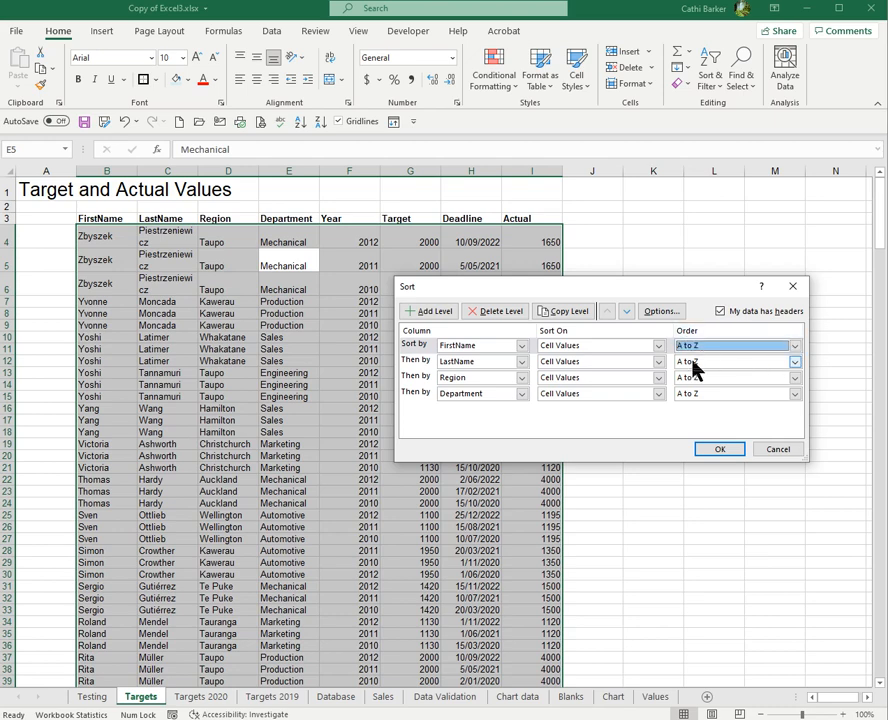
pyautogui.click(716, 450)
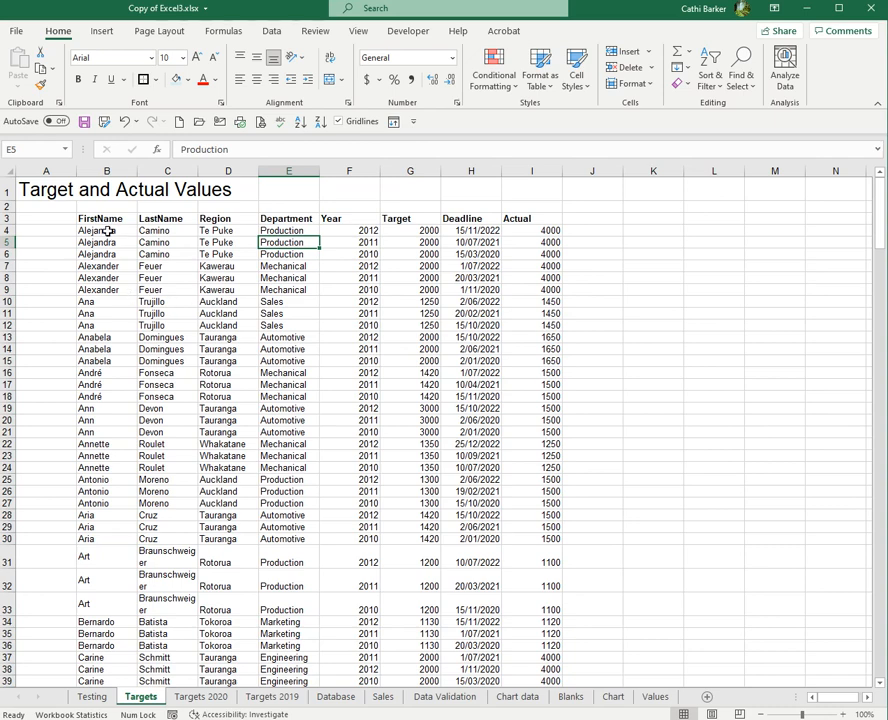
pyautogui.click(107, 231)
pyautogui.click(162, 242)
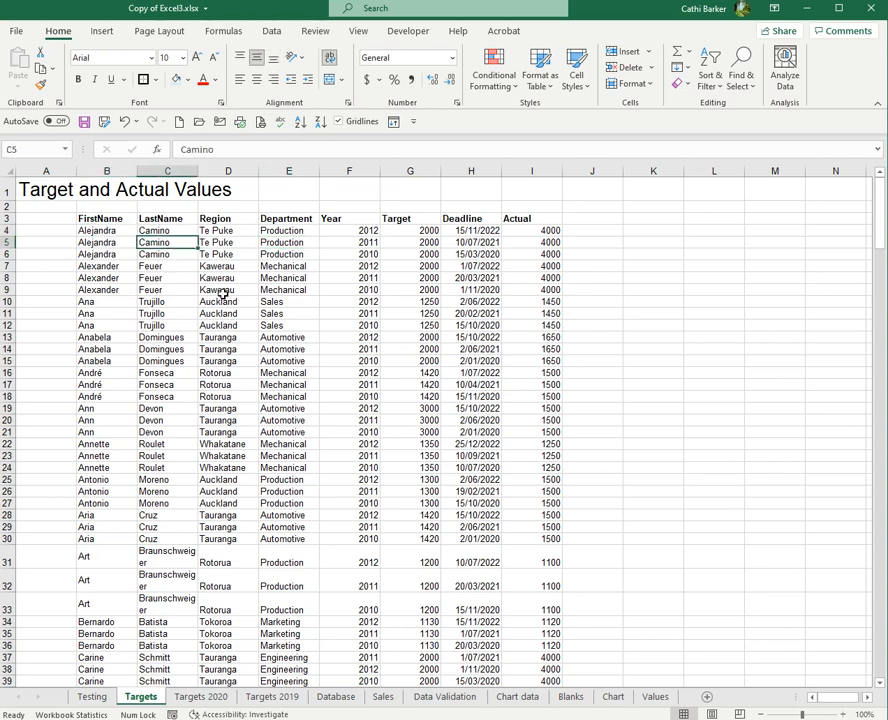
pyautogui.click(232, 243)
# Turn on filtering for the list's header row, toggling it off and on again
pyautogui.click(292, 243)
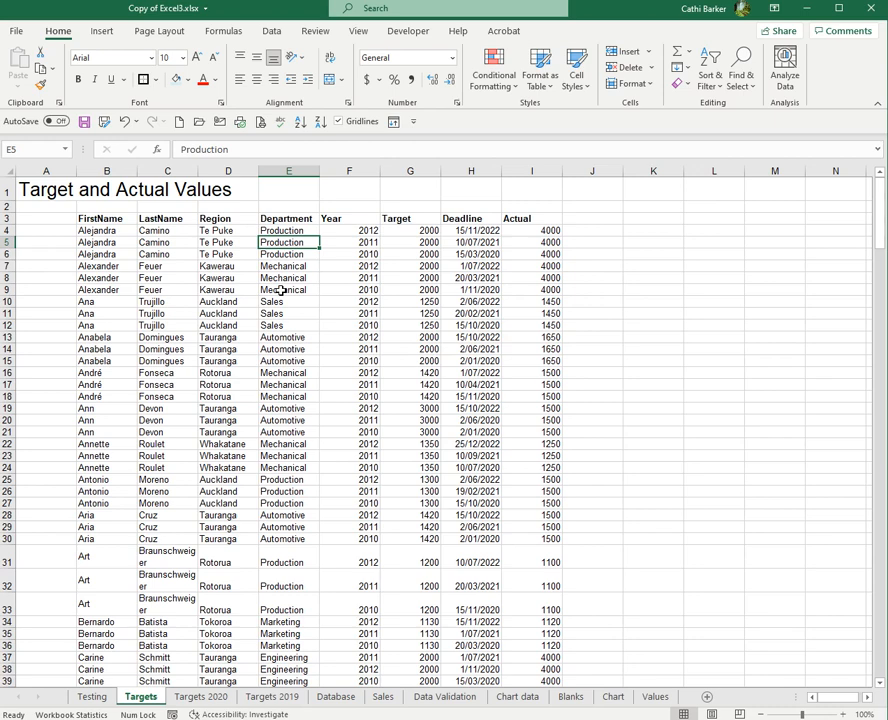
pyautogui.hotkey('ctrl', 'shift', 'l')
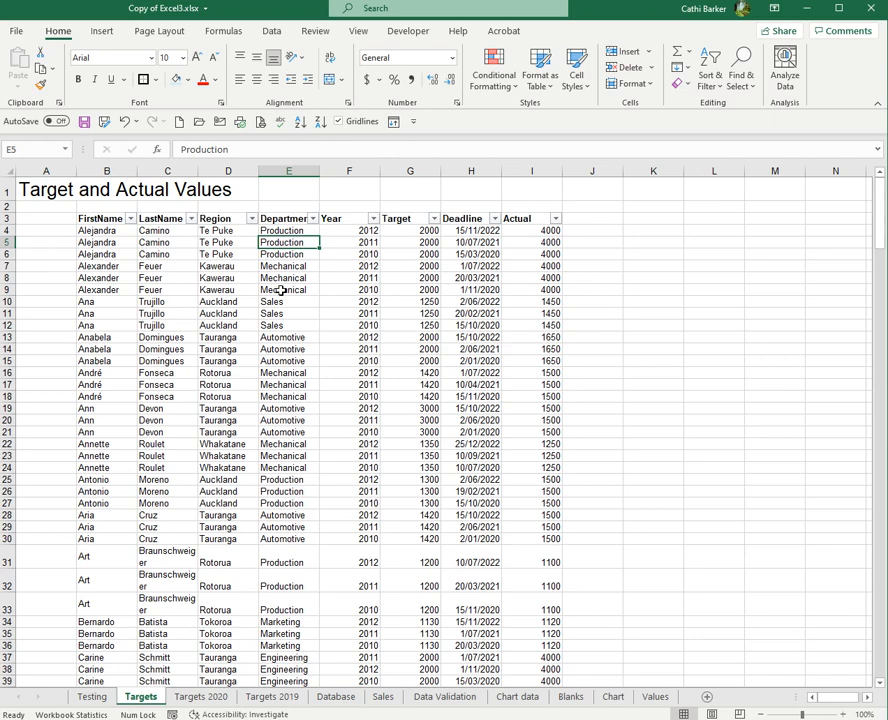
pyautogui.hotkey('ctrl', 'shift', 'l')
pyautogui.hotkey('ctrl', 'shift', 'l')
# Filter the list by Region to show only Tauranga, look through the filtered records, and clear the Region filter
pyautogui.click(252, 219)
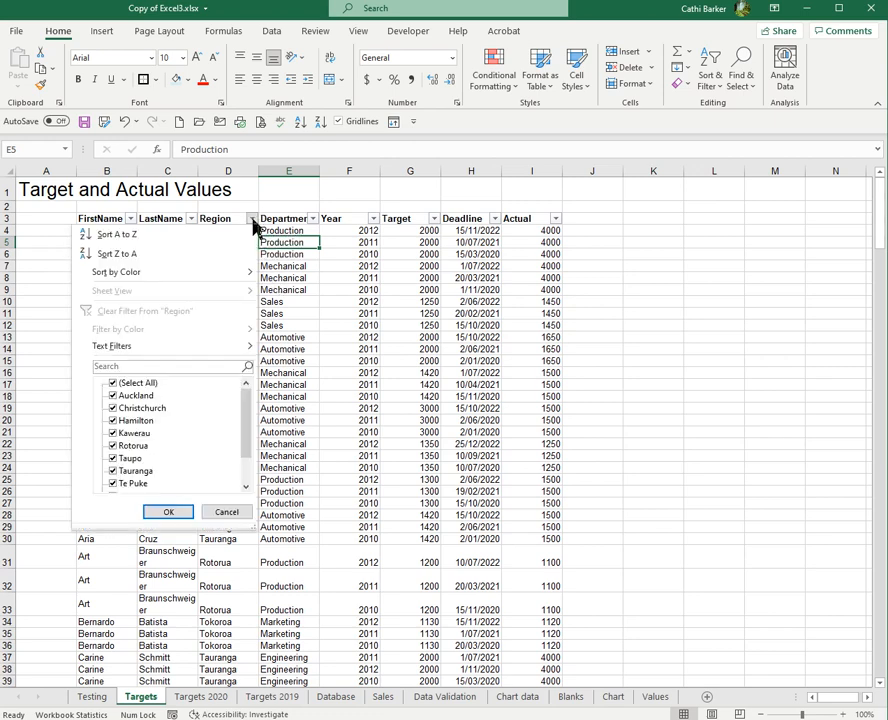
pyautogui.click(114, 385)
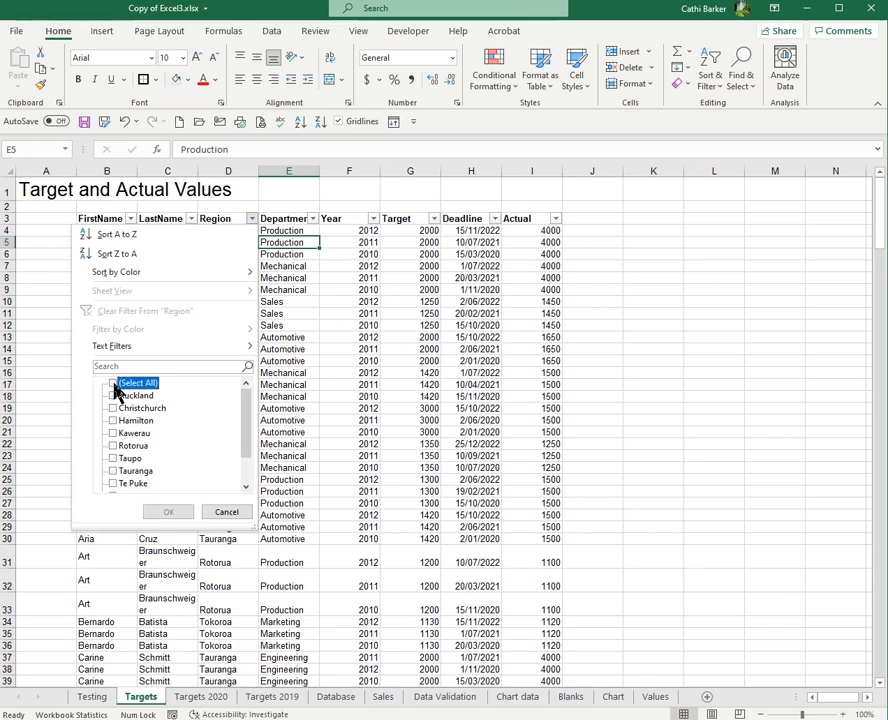
pyautogui.click(112, 471)
pyautogui.click(168, 511)
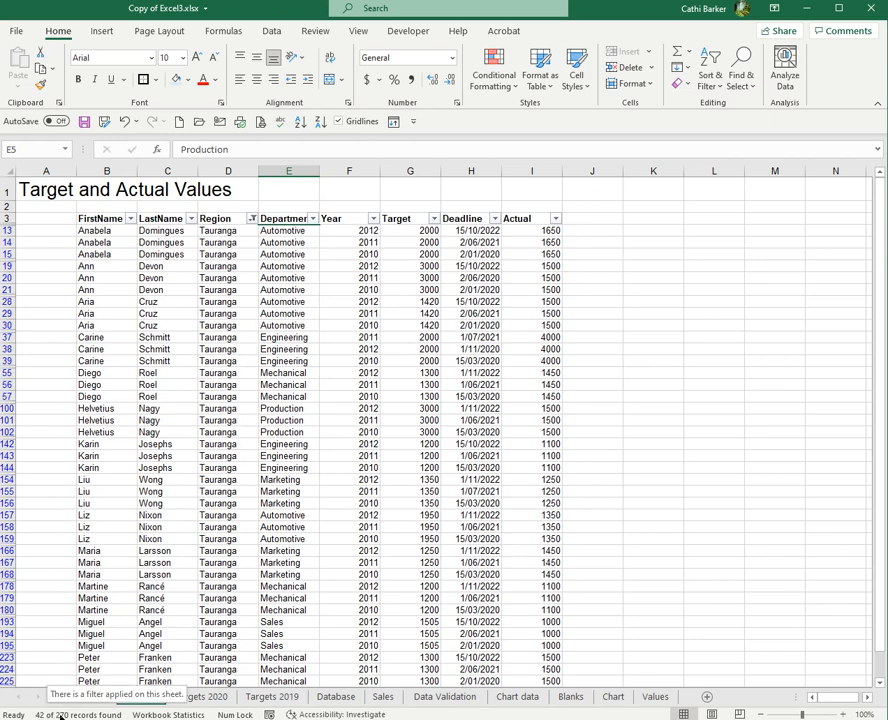
pyautogui.scroll(-4, 233, 472)
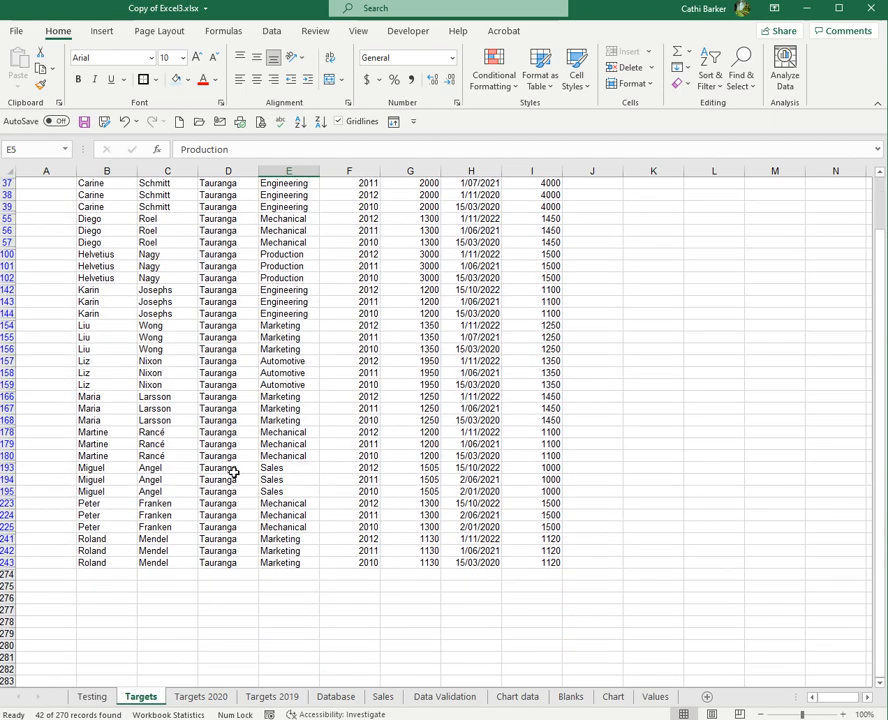
pyautogui.scroll(4, 233, 472)
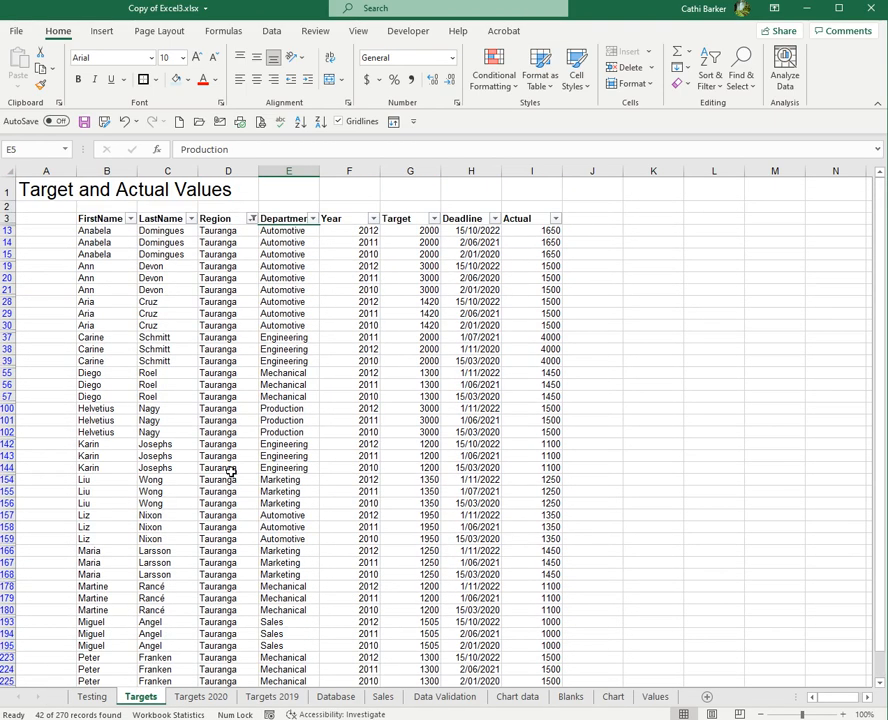
pyautogui.click(252, 219)
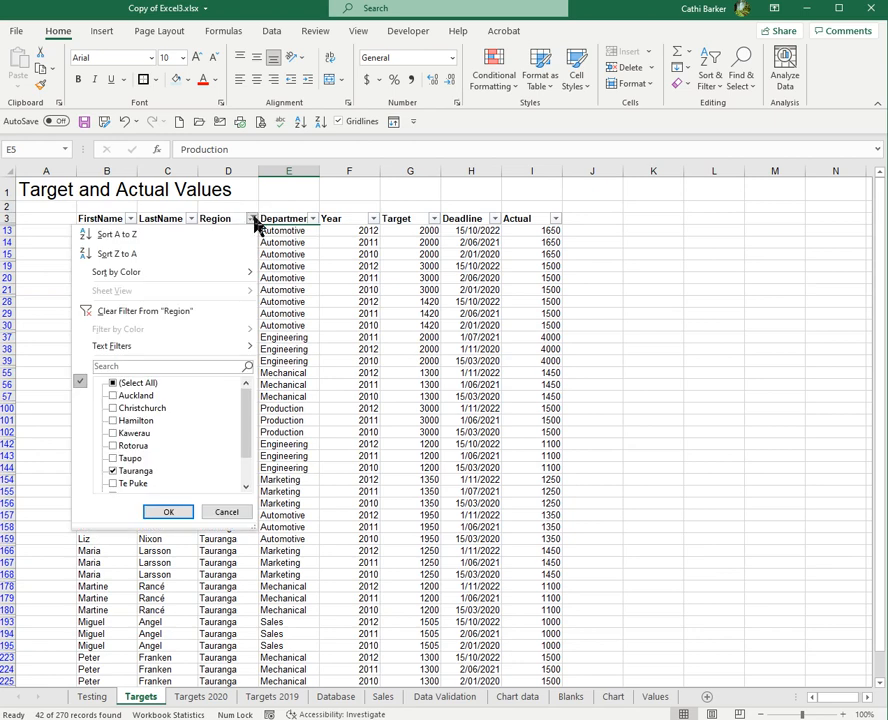
pyautogui.click(146, 313)
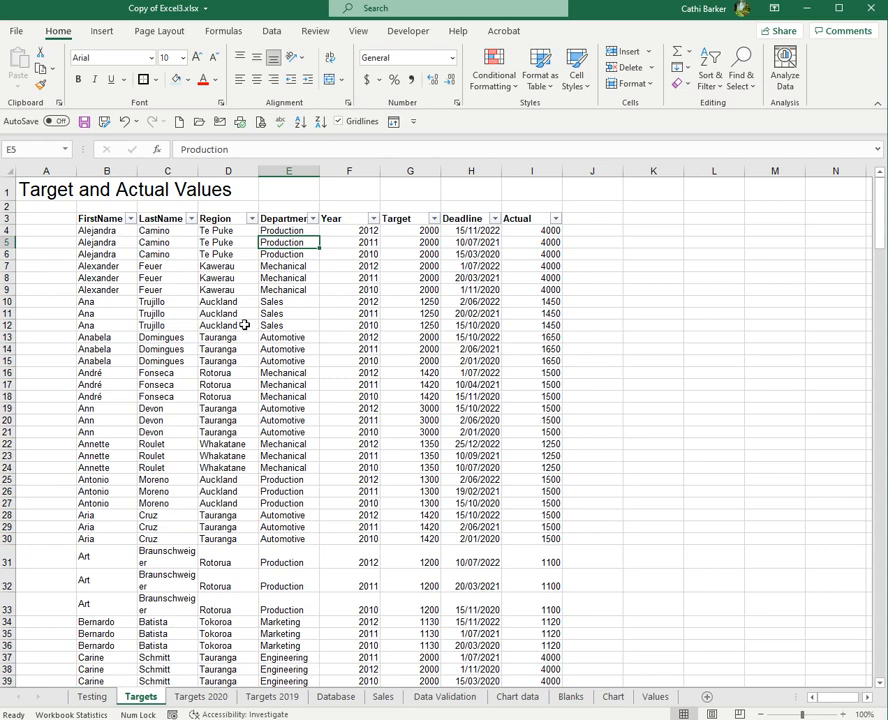
# Filter the list by LastName to show only two chosen surnames, and turn off filtering for the whole list
pyautogui.click(191, 219)
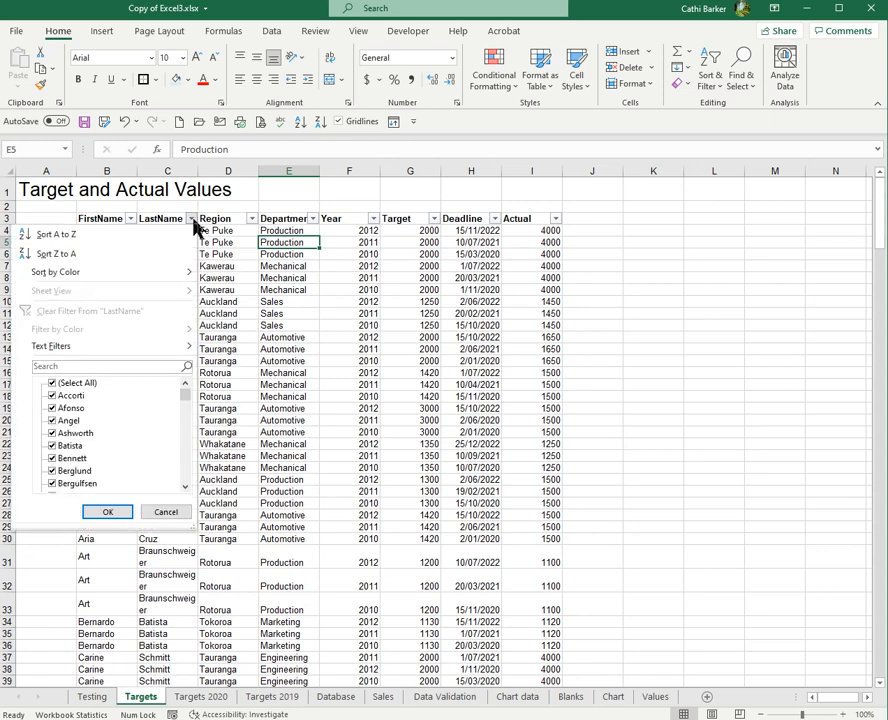
pyautogui.click(53, 383)
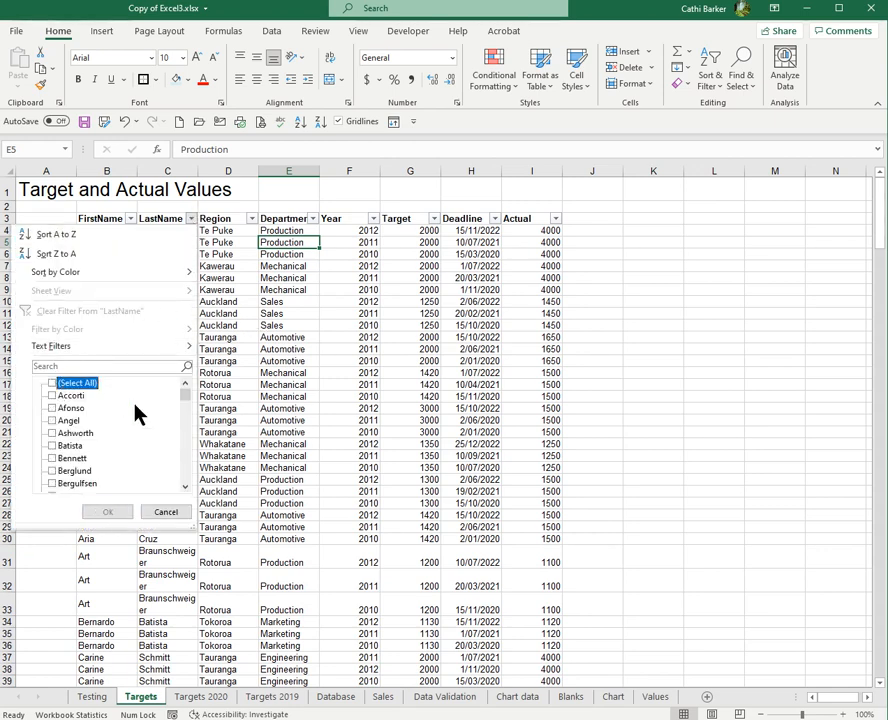
pyautogui.click(52, 458)
pyautogui.click(52, 408)
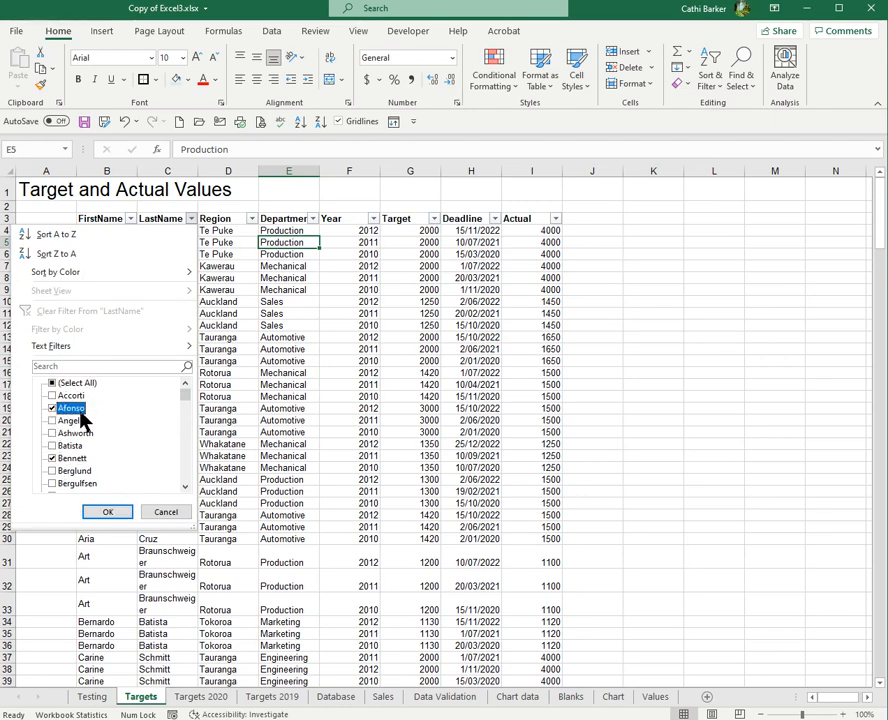
pyautogui.click(121, 512)
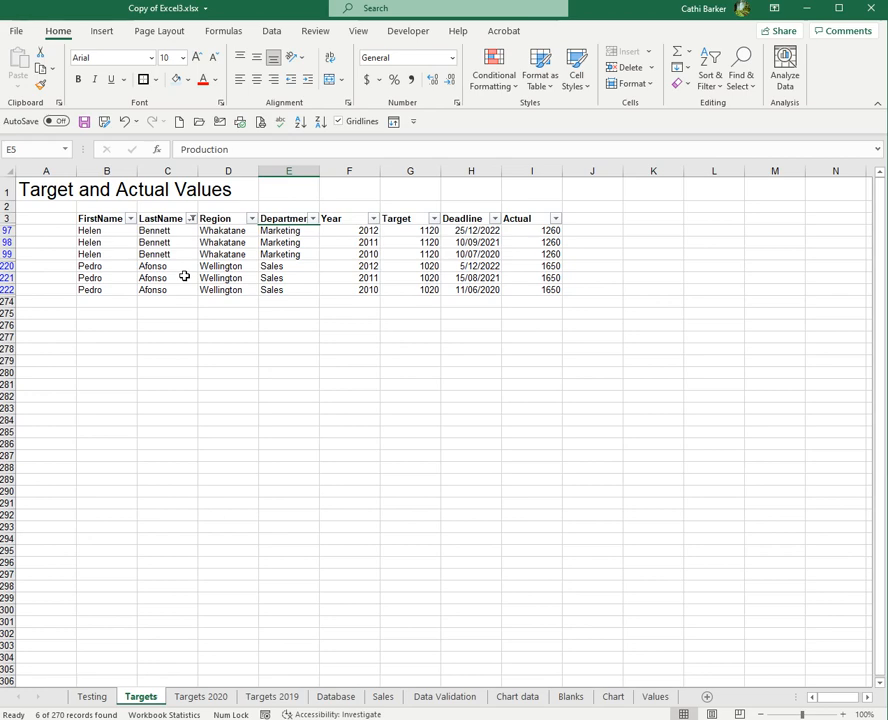
pyautogui.hotkey('ctrl', 'shift', 'l')
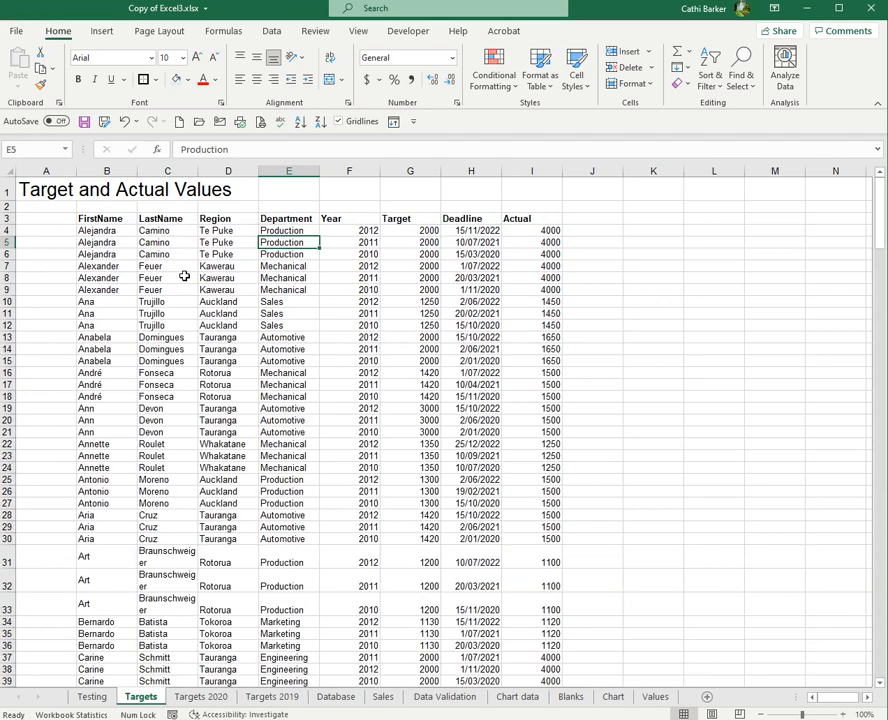